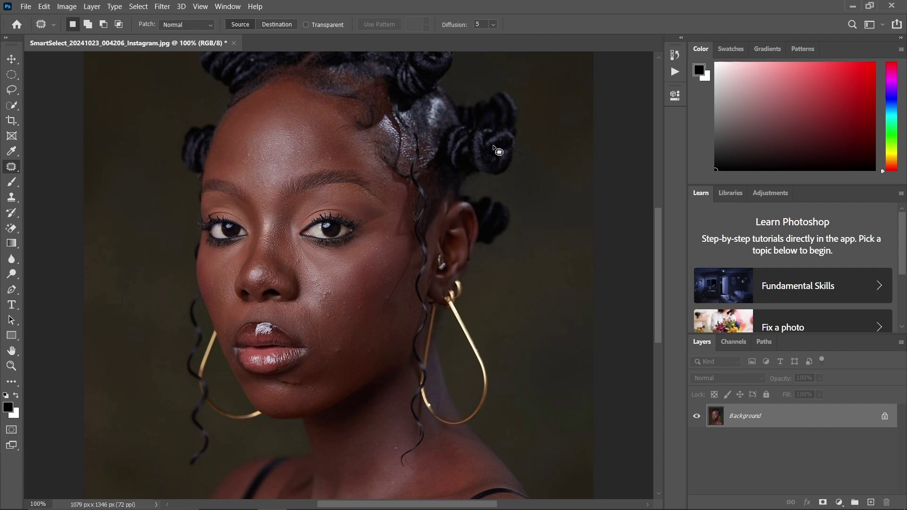
Duplicate the Background layer of the portrait.
key(ctrl+0)
key(ctrl+1)
key(ctrl+plus)
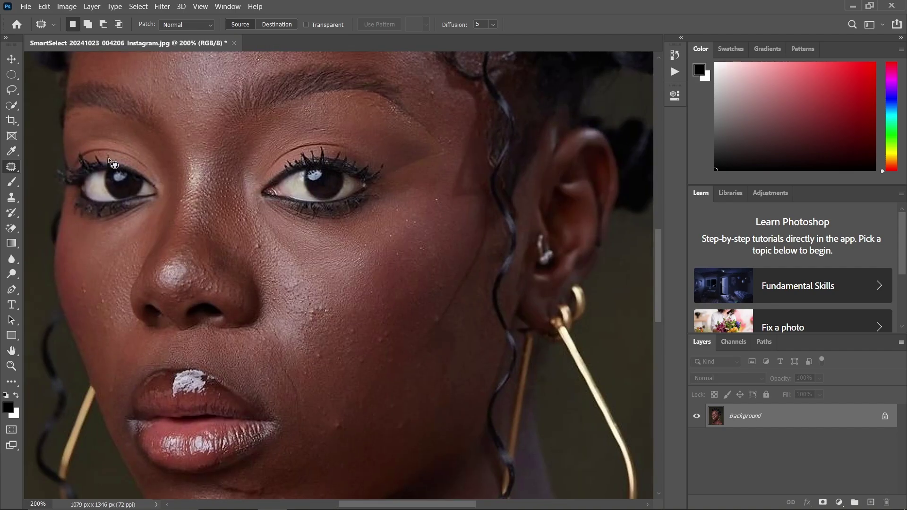
key(ctrl+minus)
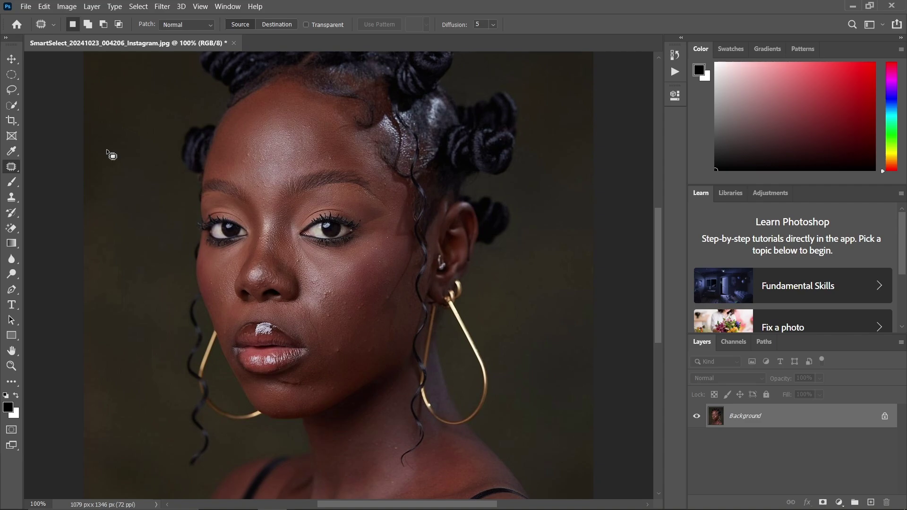
key(ctrl+plus)
key(ctrl+minus)
key(ctrl+j)
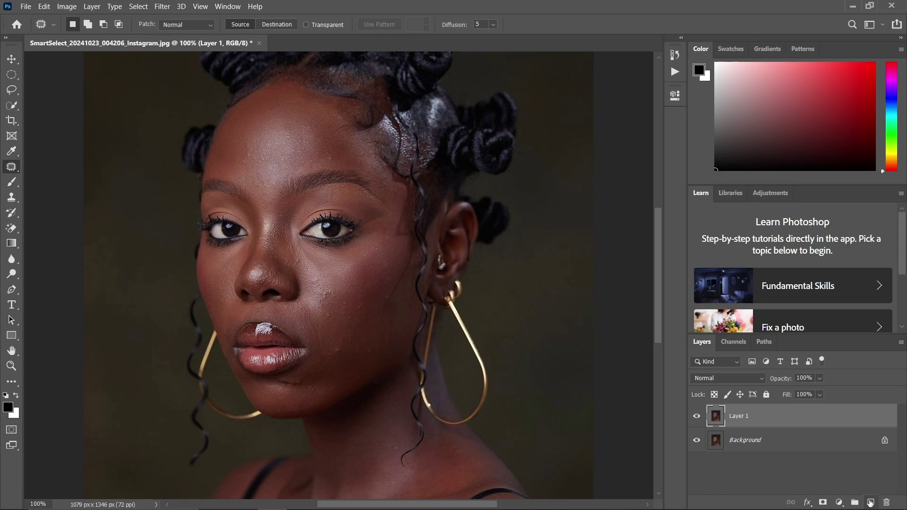
Use the Spot Healing Brush to remove the blemishes on the lower cheek beside the mouth and toward the jaw.
key(ctrl+plus)
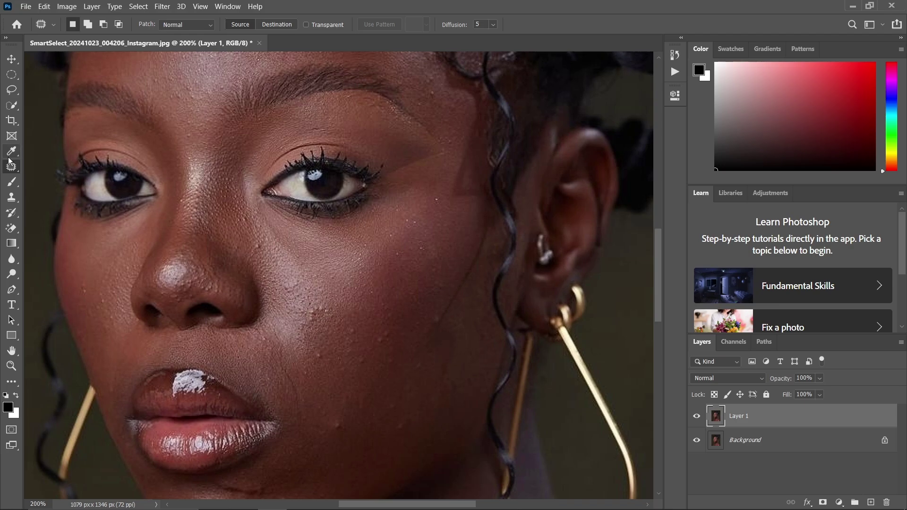
key(ctrl+minus)
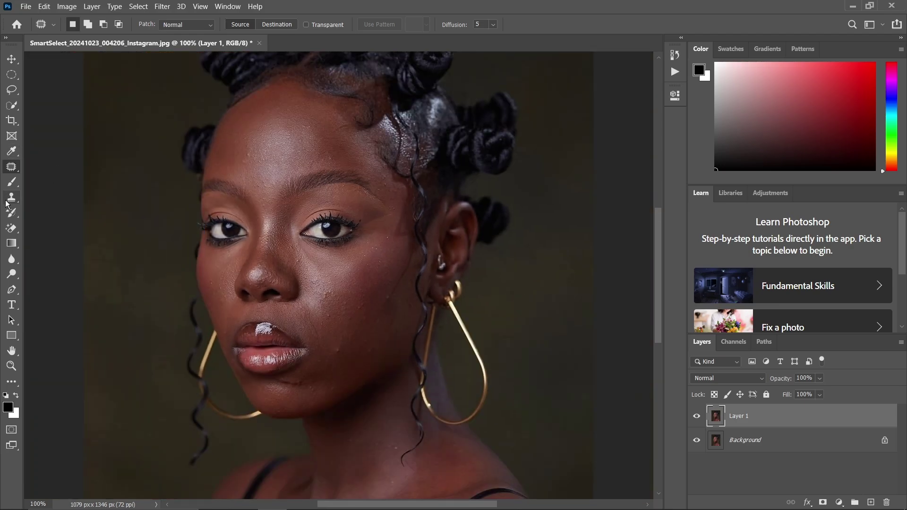
right_click(11, 168)
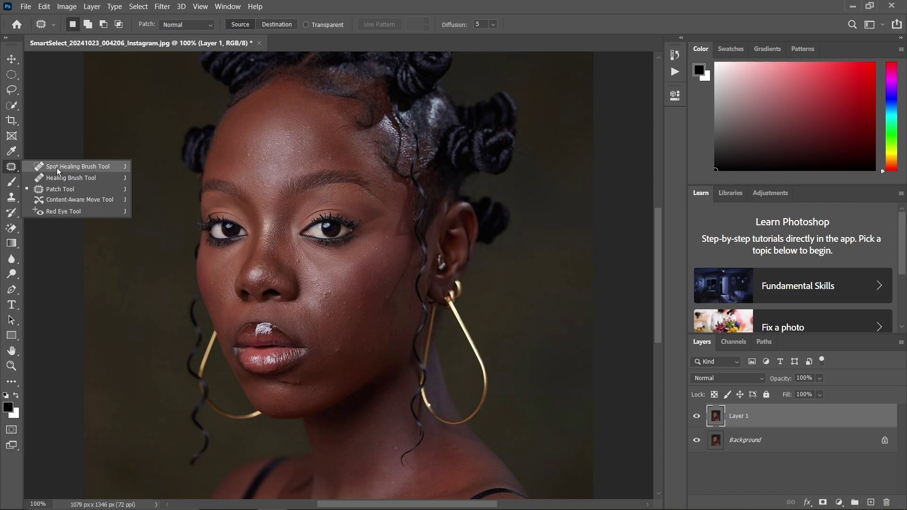
click(76, 168)
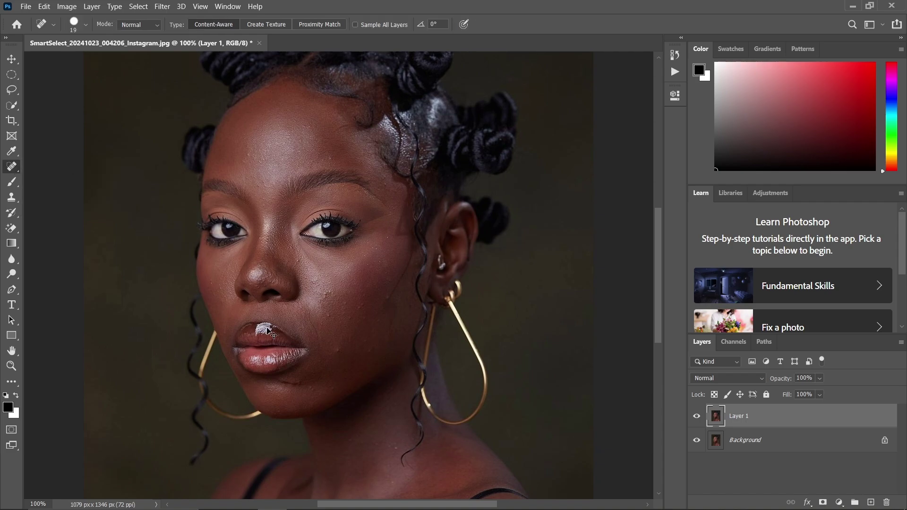
key(ctrl+plus)
drag(298, 399, 245, 260)
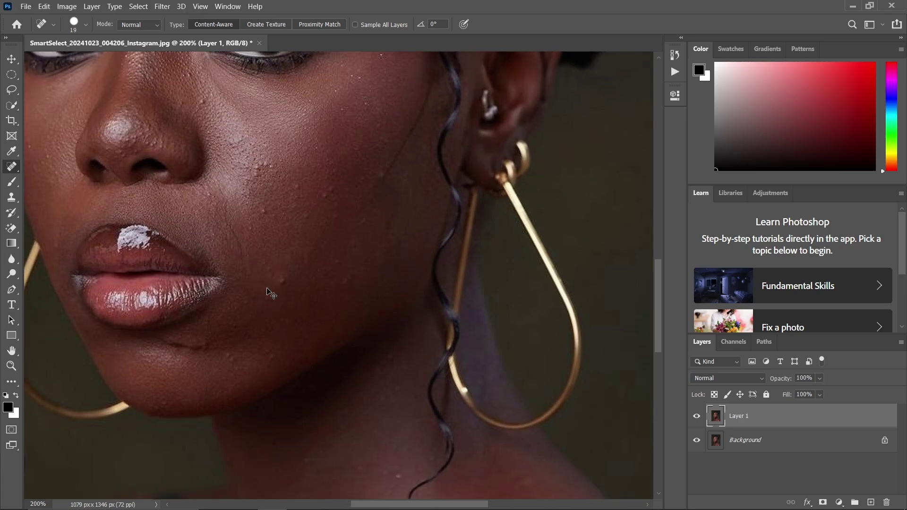
key(bracketleft)
drag(281, 279, 284, 280)
key(bracketright)
drag(348, 284, 349, 283)
Heal the spots on the cheek, the crease under the lower lip and the chin, ending with brush size 20.
key(bracketleft)
drag(264, 208, 265, 209)
click(336, 208)
drag(160, 338, 203, 348)
key(bracketright)
click(272, 359)
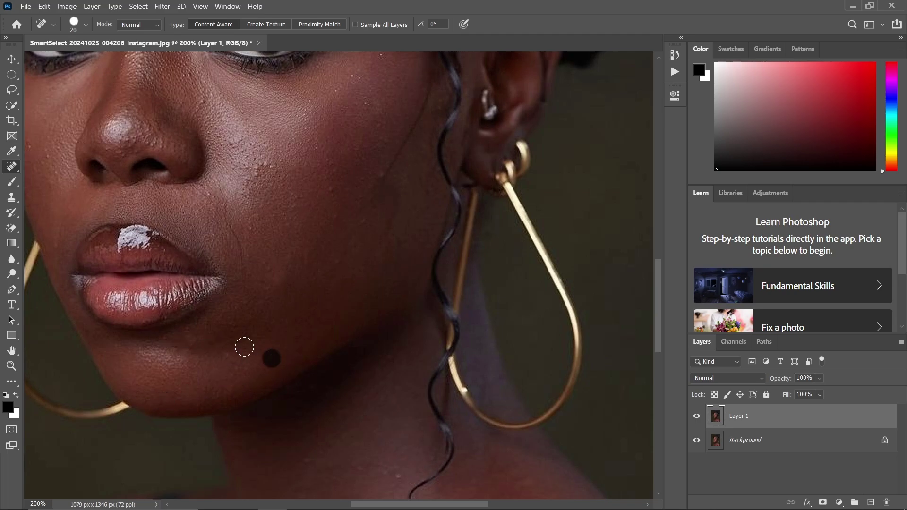
click(194, 345)
Heal the raised bumps on both cheeks and beside the nose, reducing the spot healing brush to size 15.
scroll(333, 411, up, 5)
scroll(336, 407, left, 2)
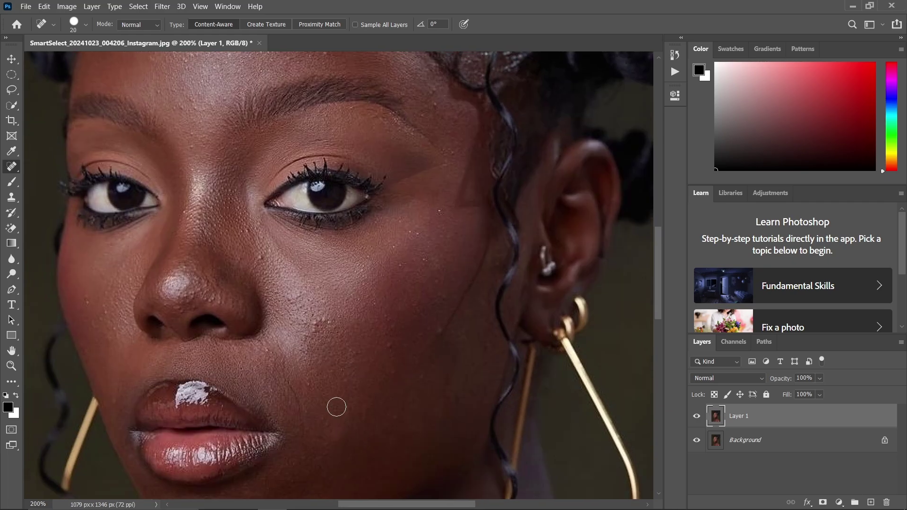
click(314, 330)
drag(132, 290, 196, 304)
key(bracketleft)
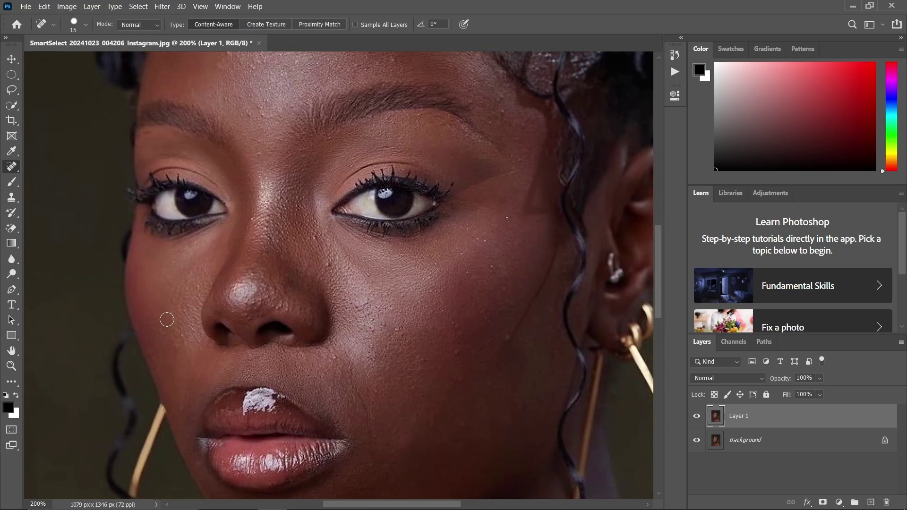
click(171, 317)
click(327, 267)
click(313, 233)
Heal the spots and fine stray hairs across the forehead with the spot healing brush at size 20.
drag(387, 196, 331, 368)
key(bracketright)
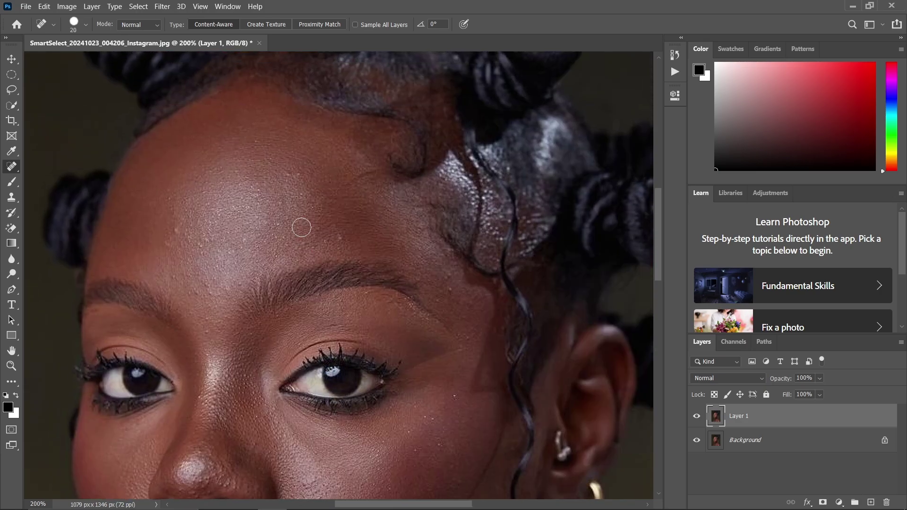
click(347, 233)
click(323, 242)
drag(347, 185, 378, 167)
click(180, 228)
Heal the small spots between the eyebrows and on the forehead with the brush at size 15.
drag(227, 300, 237, 220)
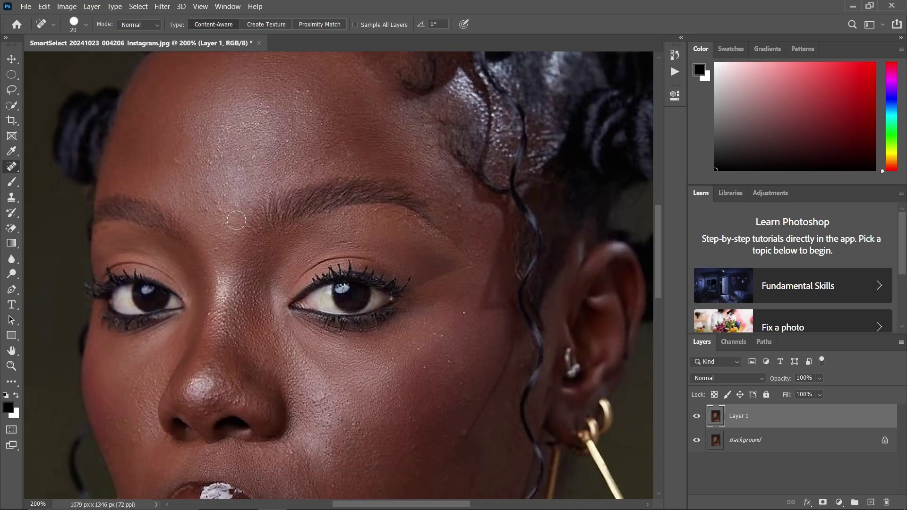
key(bracketleft)
click(204, 211)
click(184, 123)
Heal the remaining spots on the cheekbone, mid cheek and outer cheek near the hanging curl.
click(465, 311)
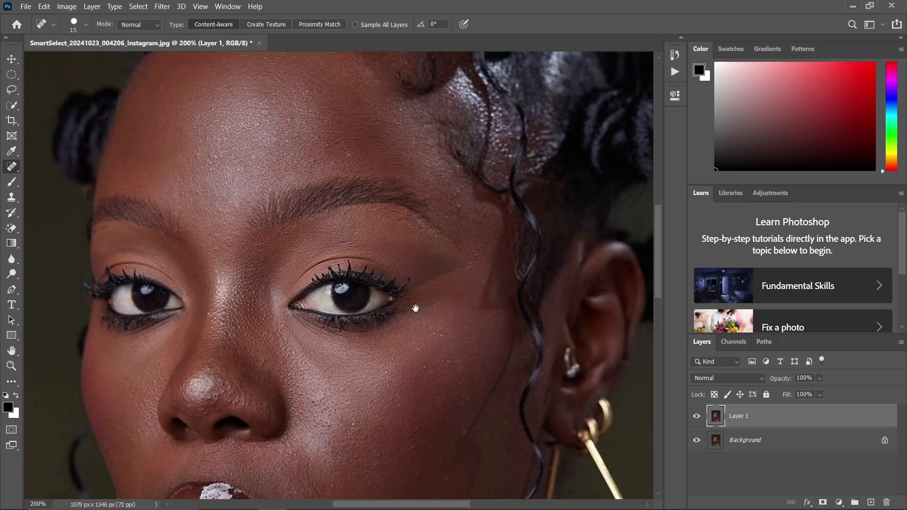
drag(413, 310, 402, 246)
click(345, 300)
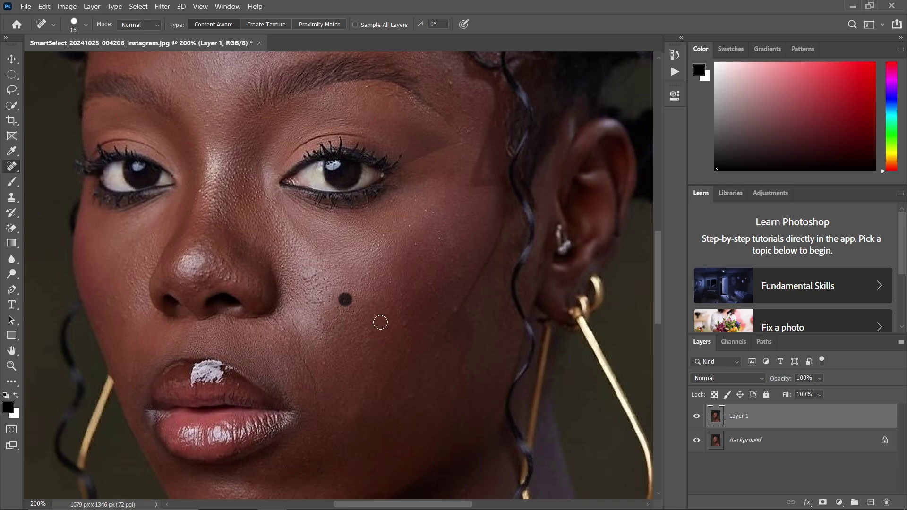
click(456, 310)
key(ctrl+minus)
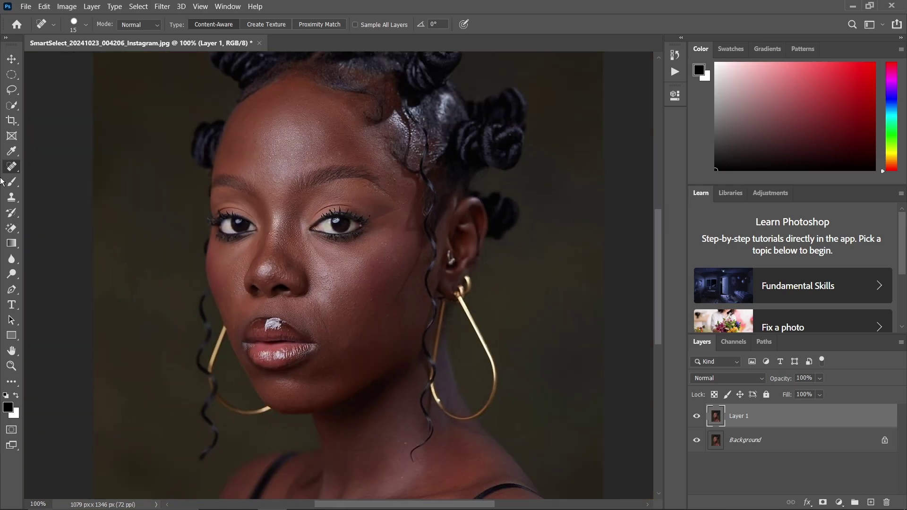
Switch to the Patch tool and patch the uneven skin on the lower cheek beside the mouth.
right_click(12, 166)
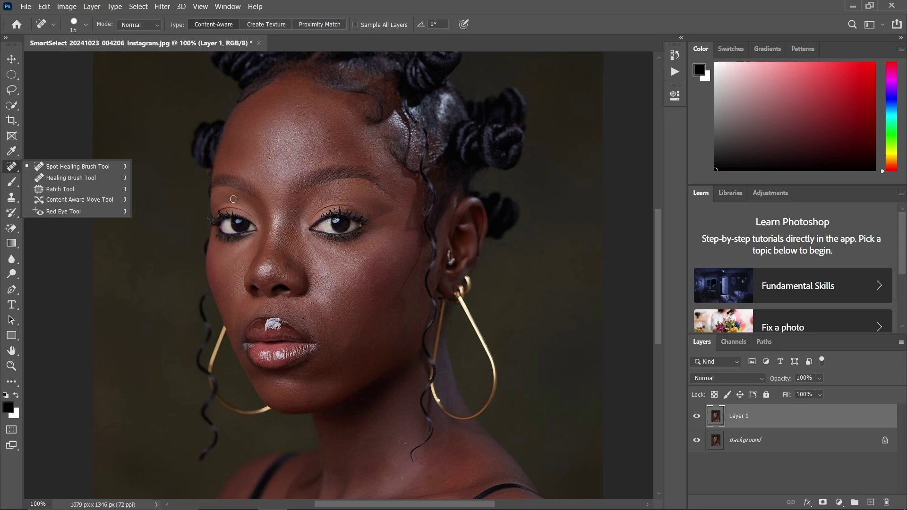
key(Escape)
key(ctrl+plus)
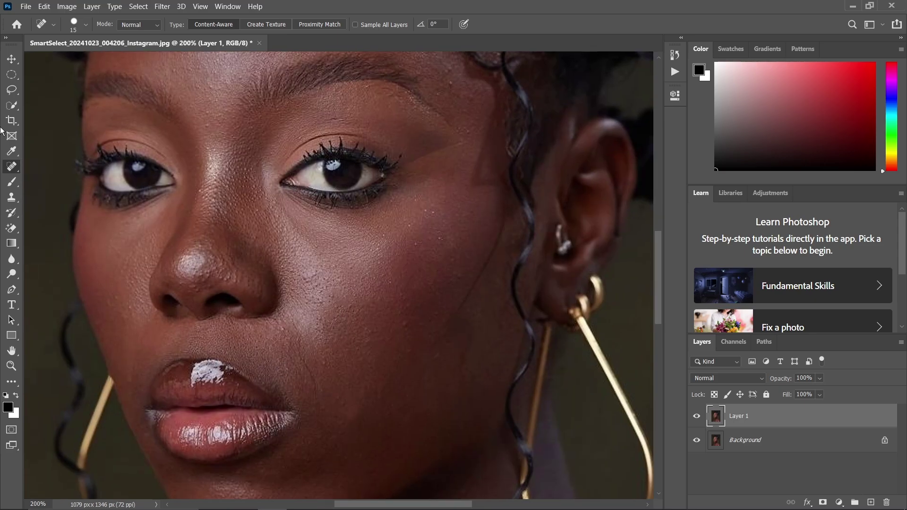
right_click(21, 165)
click(39, 189)
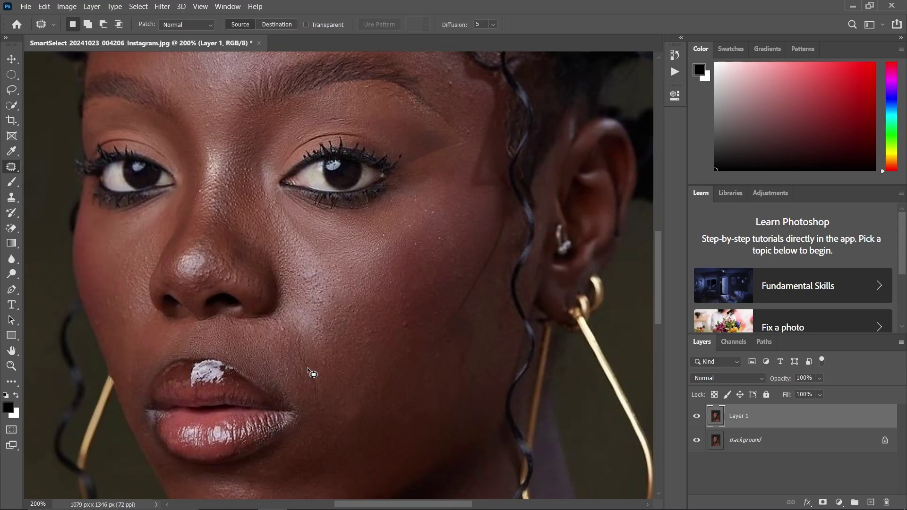
drag(368, 423, 333, 393)
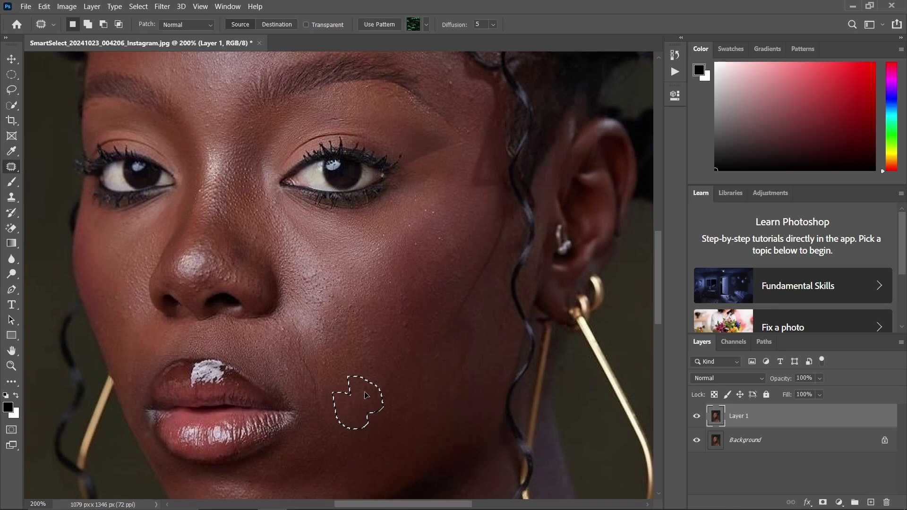
click(337, 349)
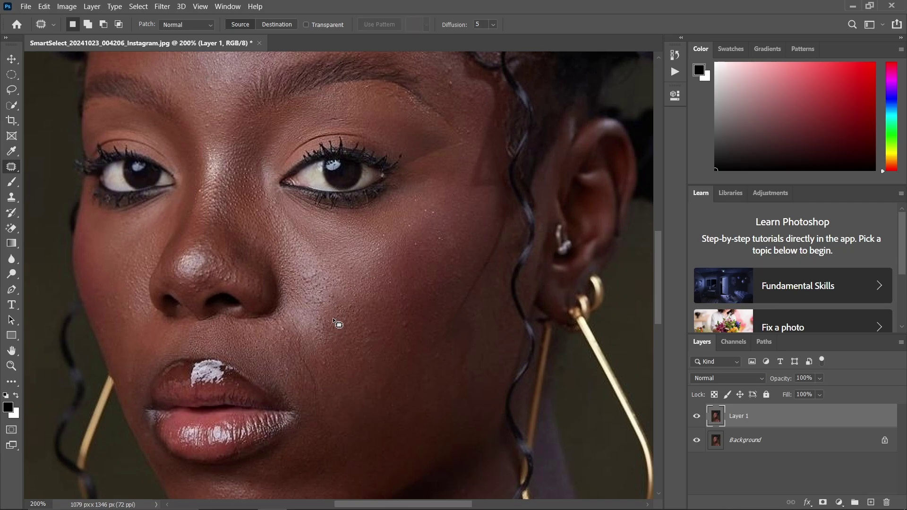
Patch the blemished skin at the temple beside the eyebrow's outer end with cleaner forehead skin and deselect.
key(ctrl+0)
key(ctrl+1)
key(ctrl+plus)
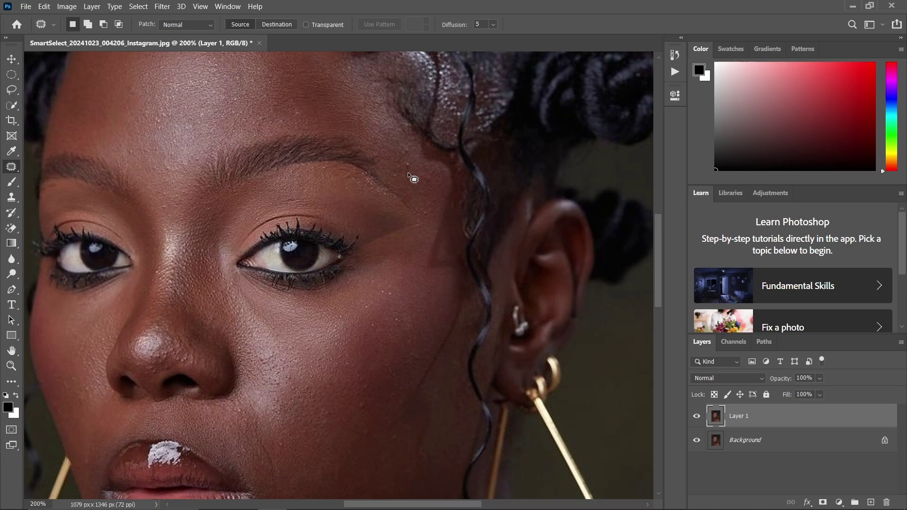
mouse_move(417, 167)
mouse_down()
mouse_move(409, 168)
mouse_move(430, 189)
mouse_move(316, 111)
mouse_up()
click(430, 172)
click(161, 156)
drag(160, 156, 136, 141)
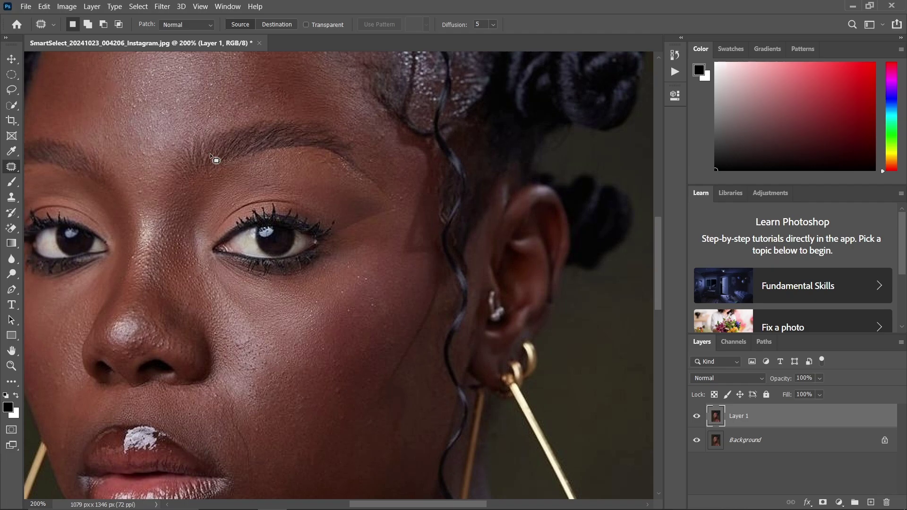
Patch the uneven areas on the outer cheek near the hanging curl and clear the selections.
key(ctrl+0)
key(ctrl+1)
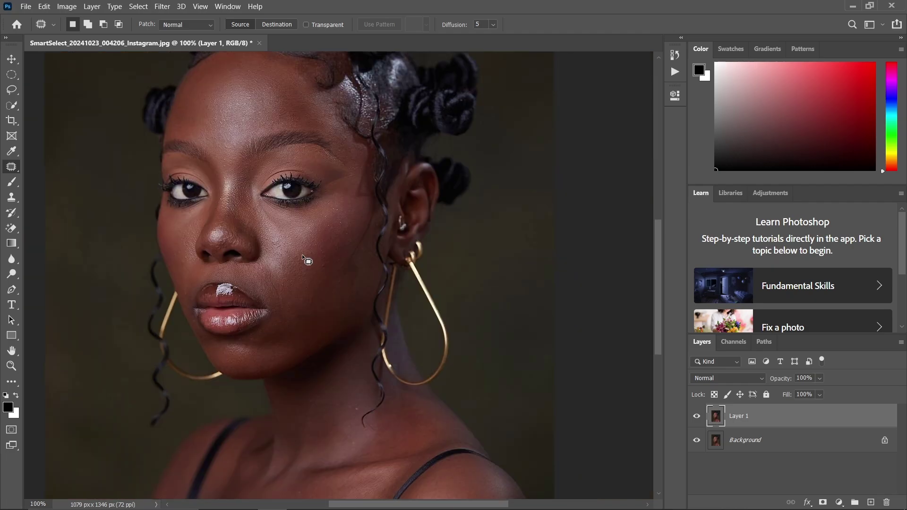
key(ctrl+plus)
mouse_move(339, 272)
mouse_down()
mouse_move(376, 251)
mouse_move(380, 300)
mouse_move(343, 277)
mouse_move(322, 316)
mouse_up()
key(ctrl+d)
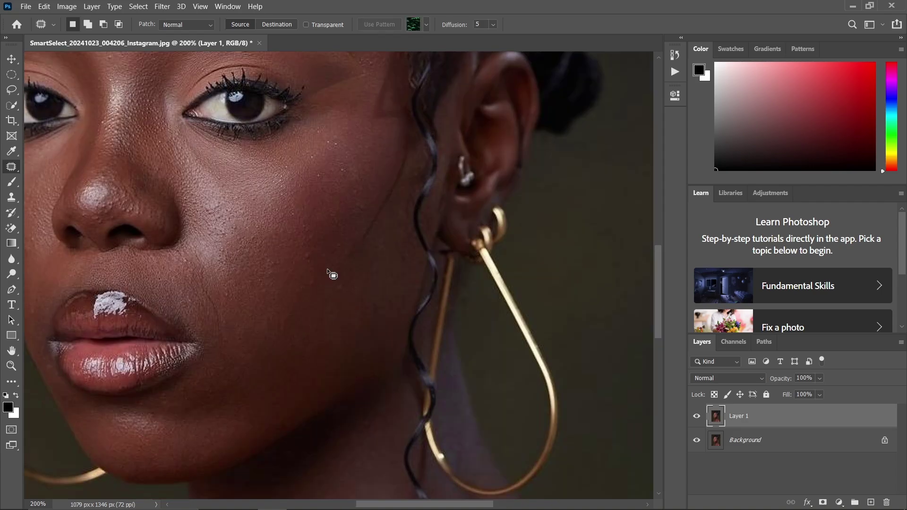
mouse_move(369, 215)
mouse_down()
mouse_move(376, 236)
mouse_move(415, 142)
mouse_move(364, 212)
mouse_up()
key(ctrl+d)
key(ctrl+minus)
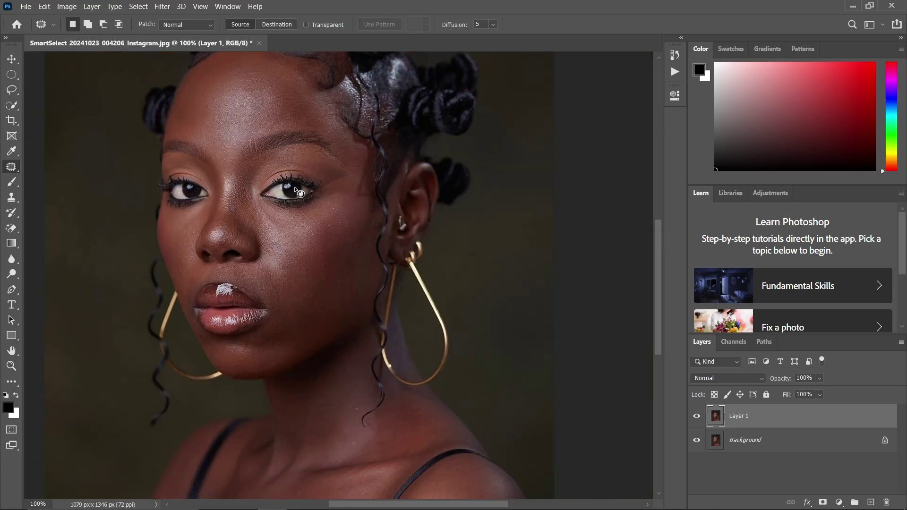
Duplicate the retouched Layer 1.
key(ctrl+minus)
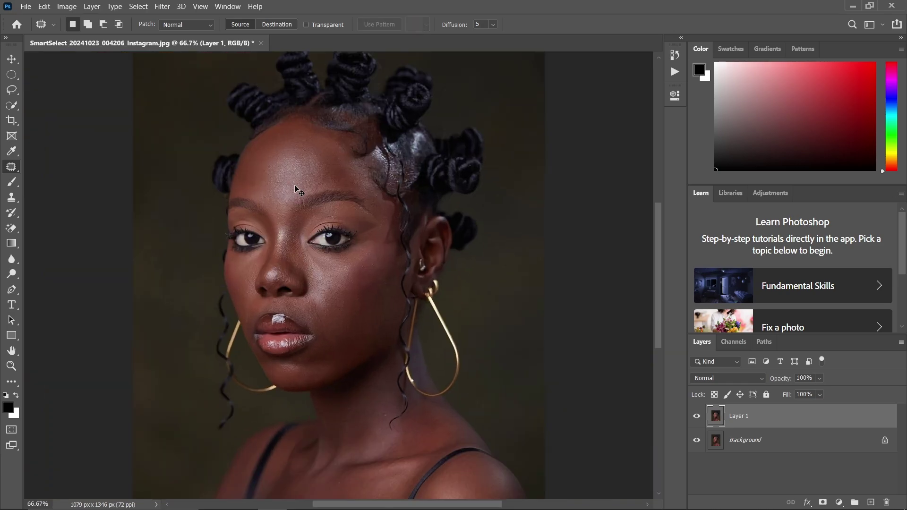
key(ctrl+plus)
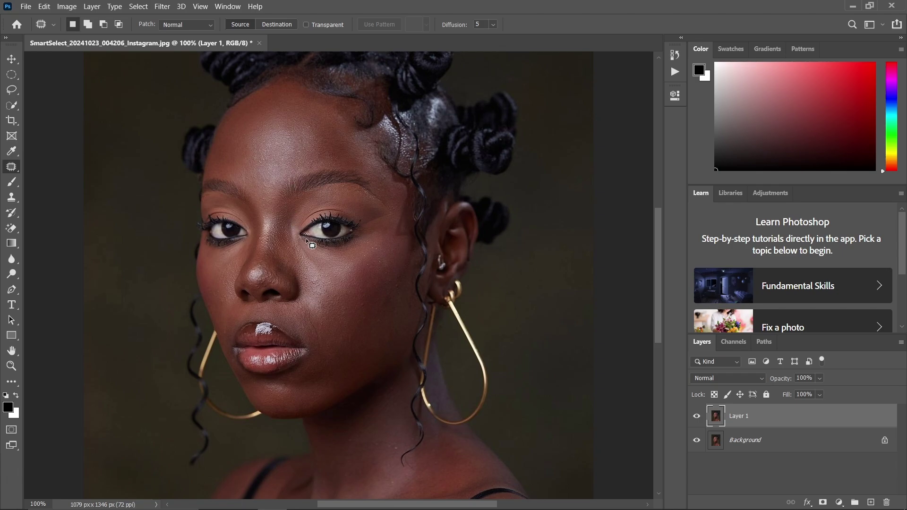
key(ctrl+j)
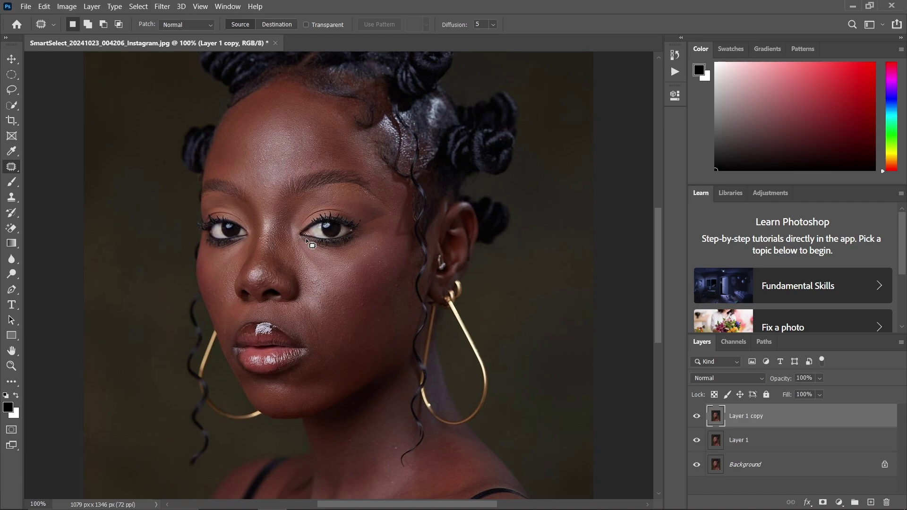
Rename Layer 1 to "low" and the copy above it to "high".
key(ctrl+plus)
drag(373, 296, 289, 154)
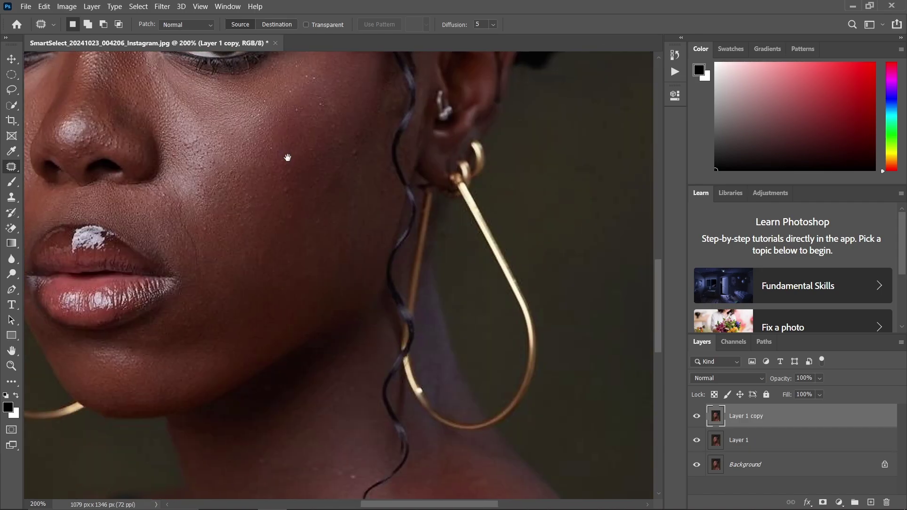
click(740, 443)
double_click(738, 441)
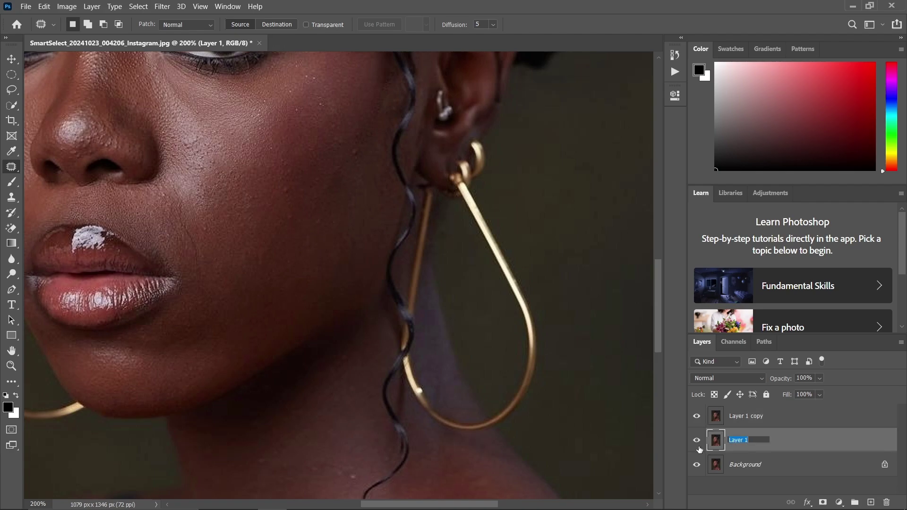
text(low)
click(750, 417)
double_click(751, 416)
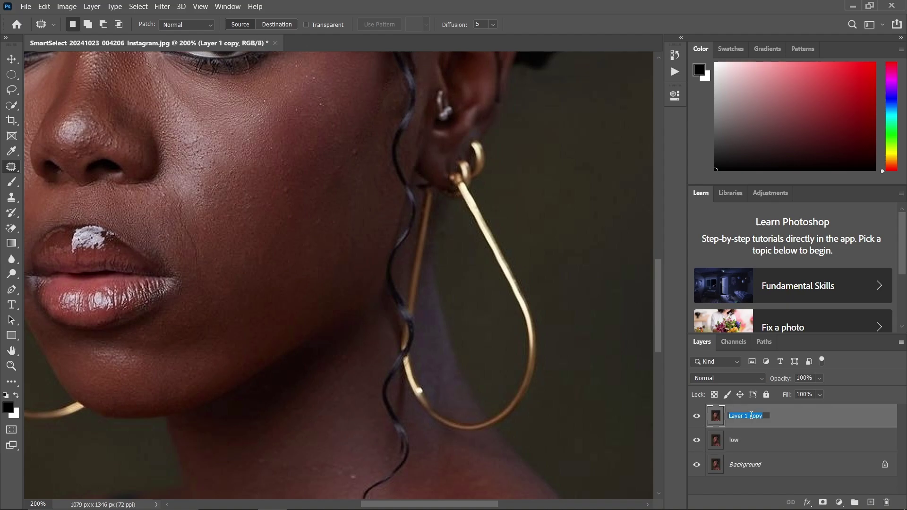
text(high)
key(Return)
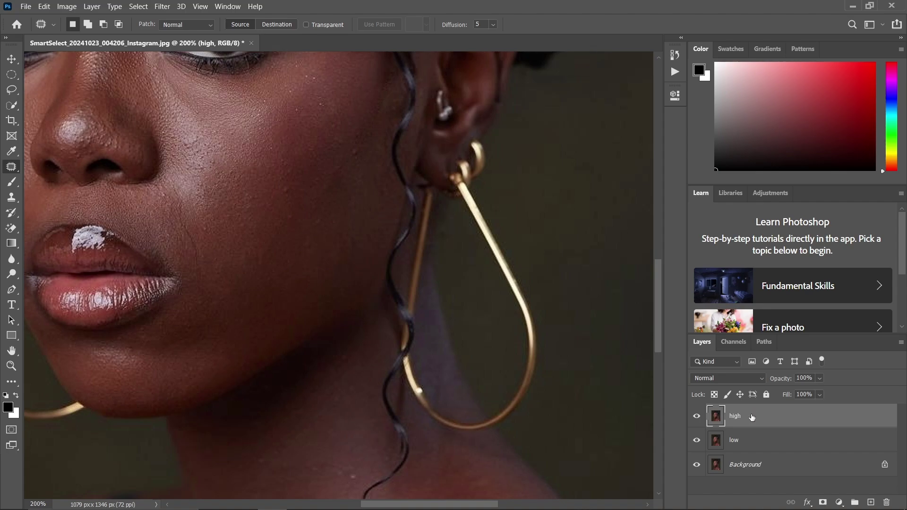
Select the low layer and hide the high layer above it.
key(ctrl+minus)
drag(416, 211, 360, 376)
key(ctrl+plus)
key(ctrl+minus)
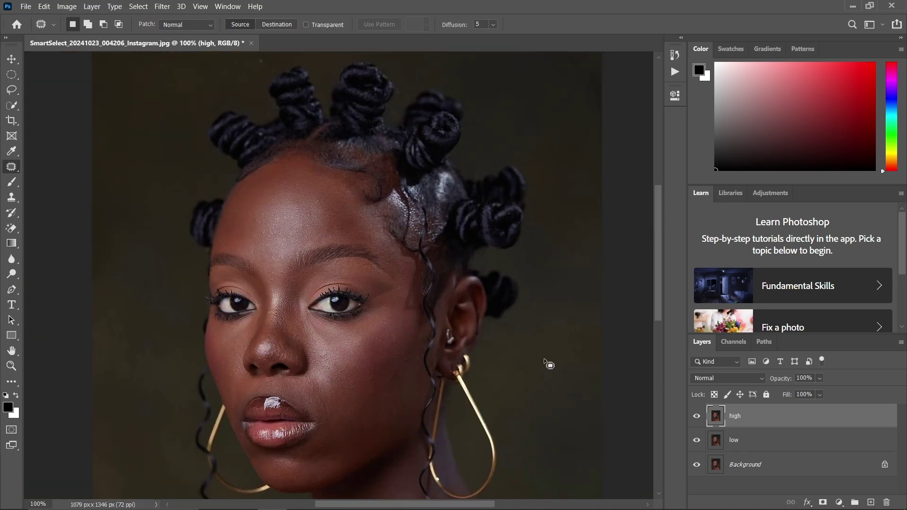
click(735, 438)
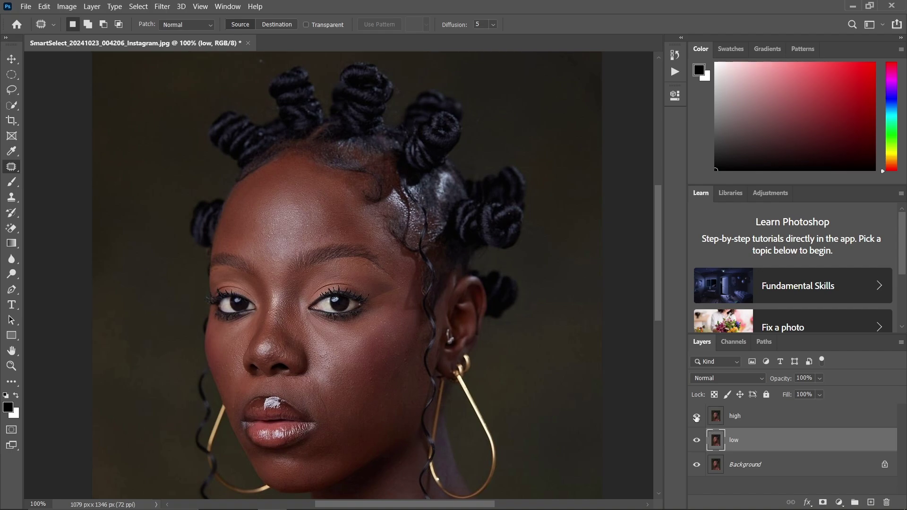
click(697, 417)
Start a Gaussian Blur on the low layer and check the forehead skin in the filter preview.
click(163, 6)
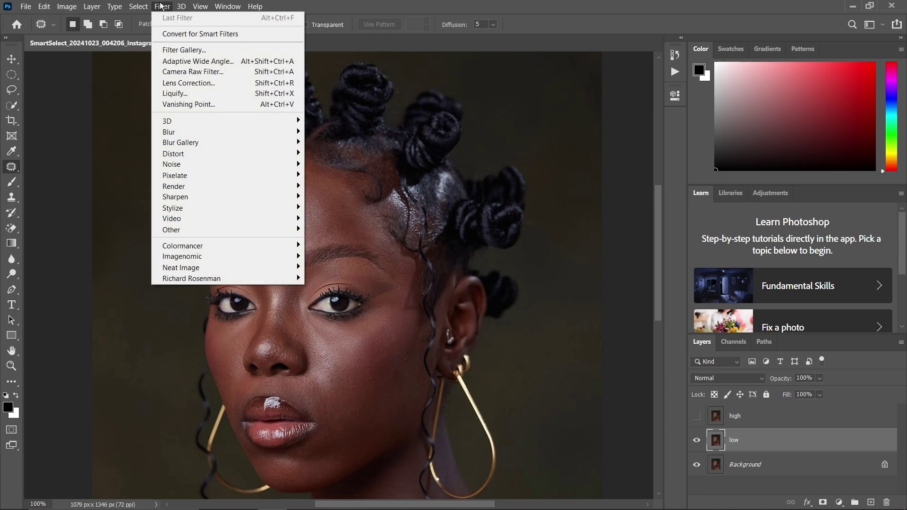
mouse_move(208, 133)
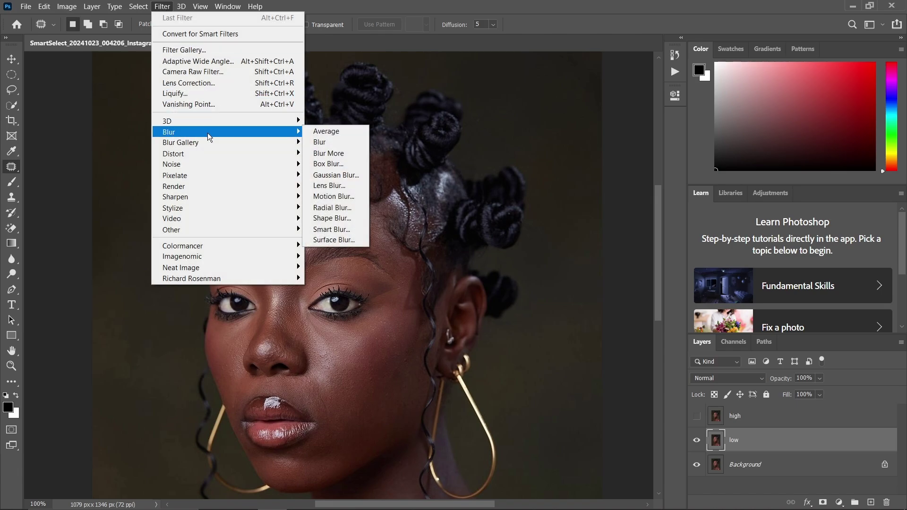
click(353, 179)
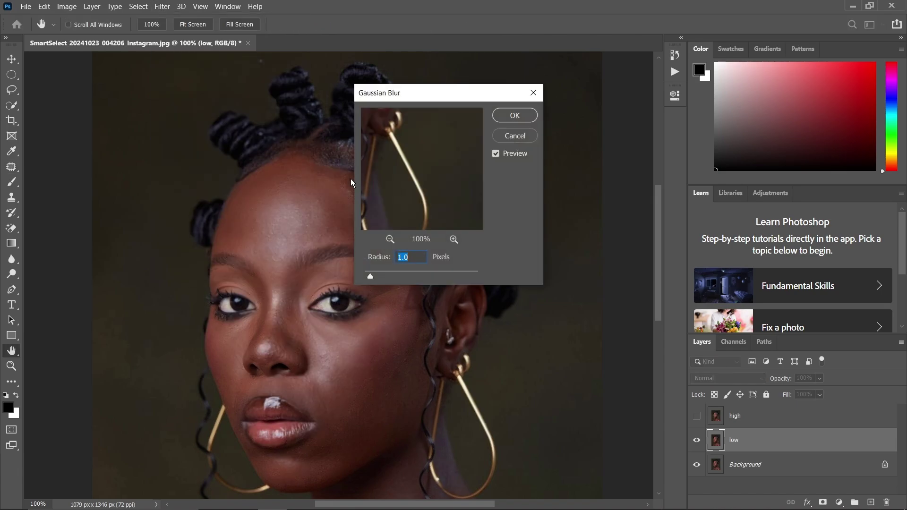
key(ctrl+plus)
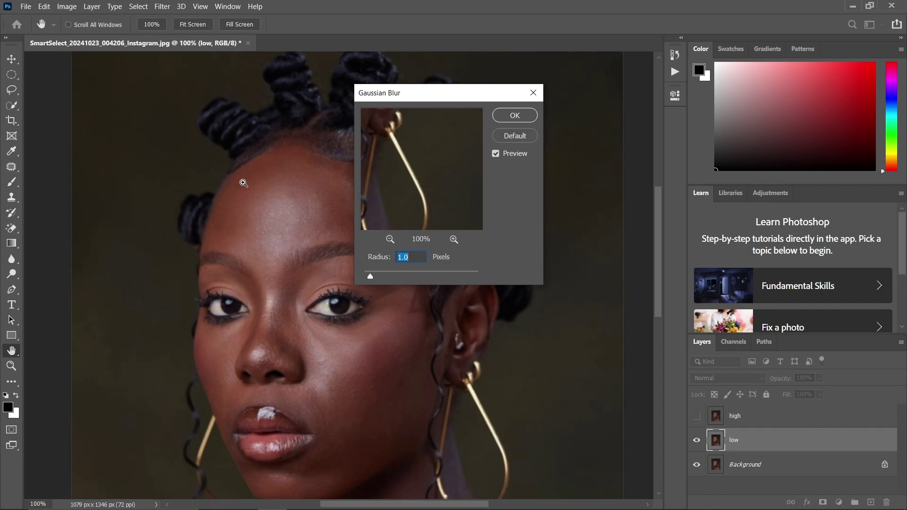
drag(213, 156, 215, 81)
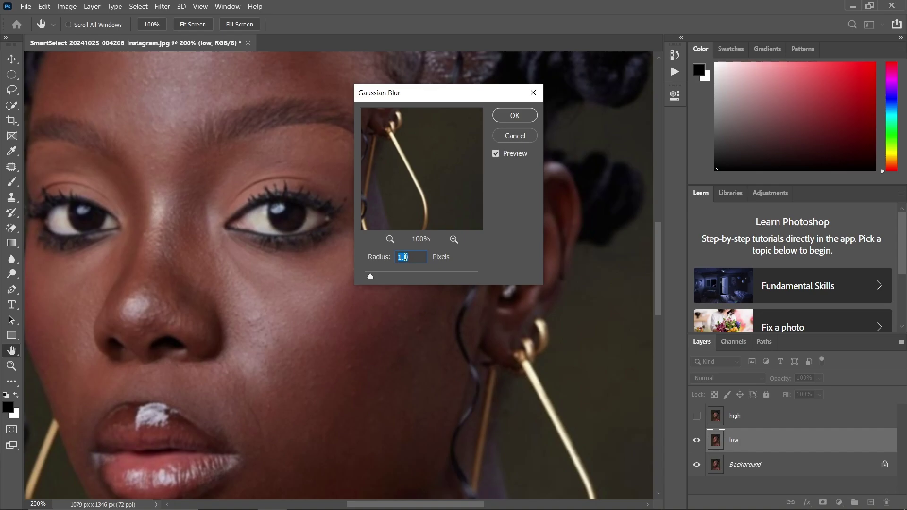
mouse_move(390, 186)
mouse_down()
mouse_move(419, 189)
mouse_move(433, 231)
mouse_move(545, 197)
mouse_move(461, 174)
mouse_move(391, 175)
mouse_up()
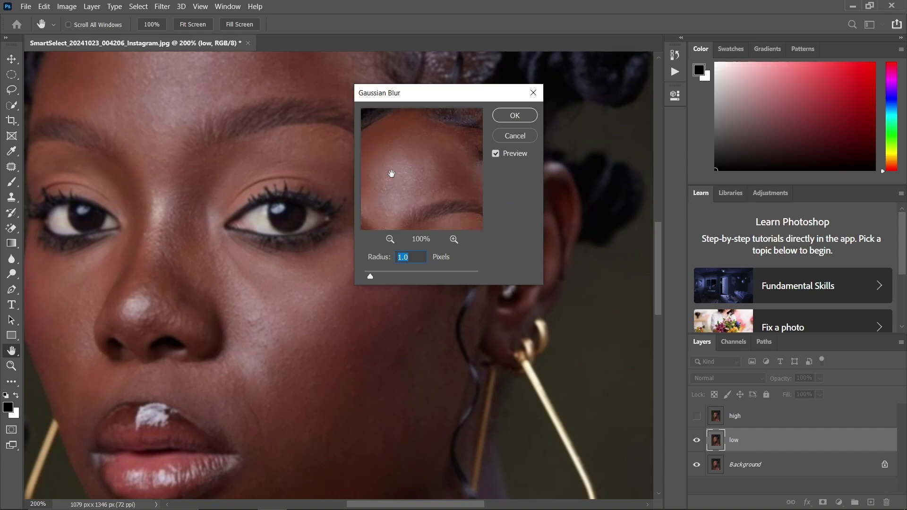
click(454, 239)
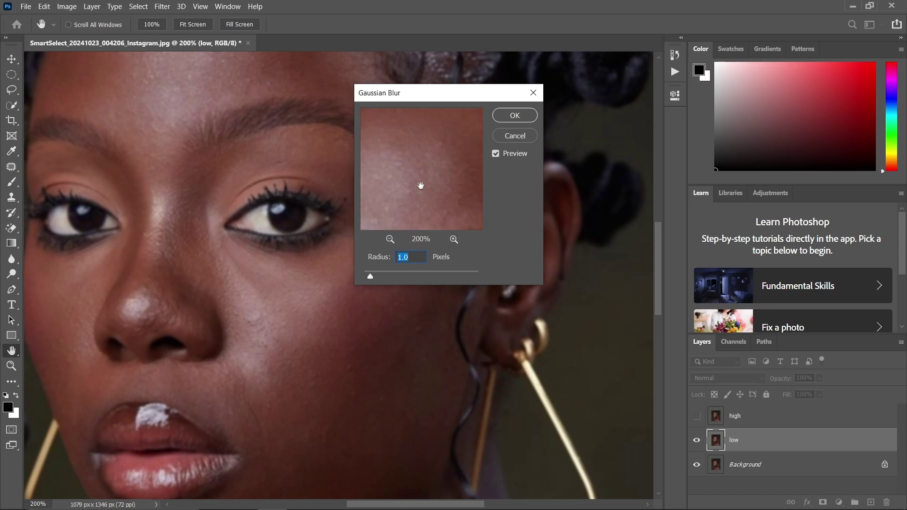
click(394, 237)
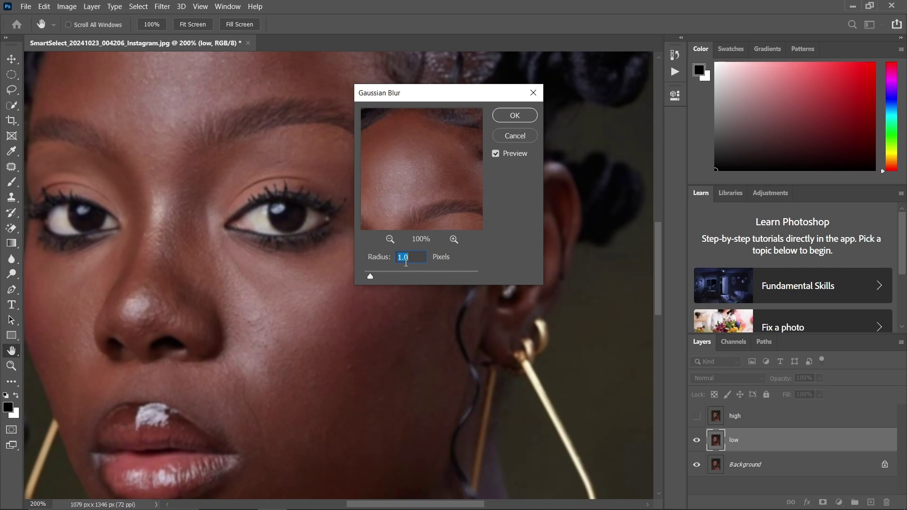
Set the Gaussian Blur radius to 2 pixels and apply it to the low layer.
text(2)
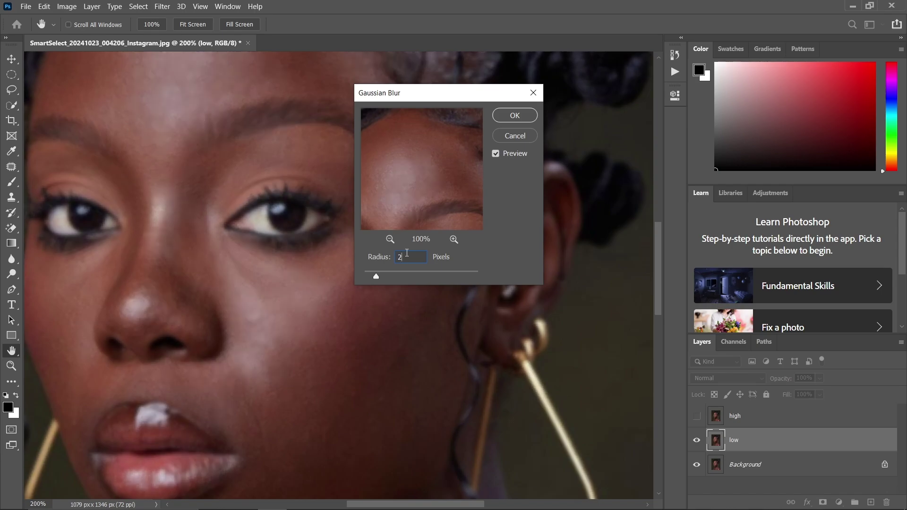
mouse_move(401, 196)
mouse_down()
mouse_move(427, 193)
mouse_move(400, 211)
mouse_up()
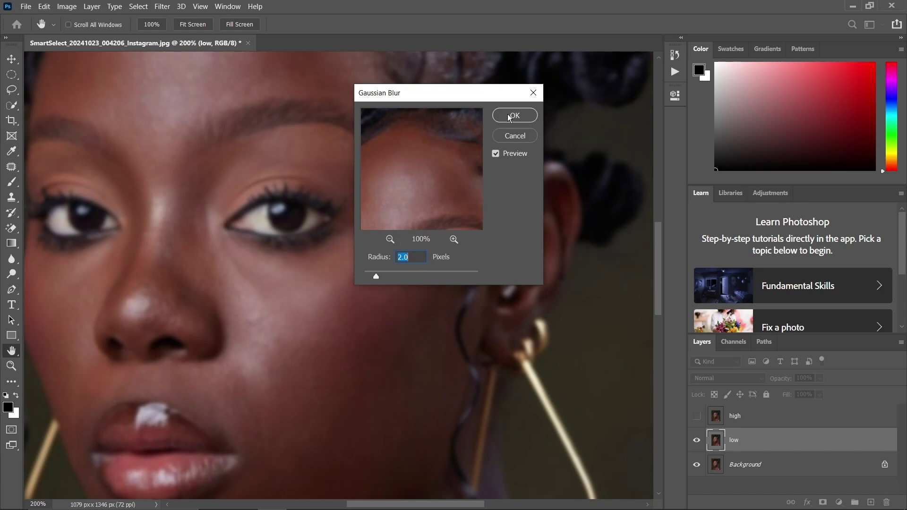
key(alt)
key(ctrl+minus)
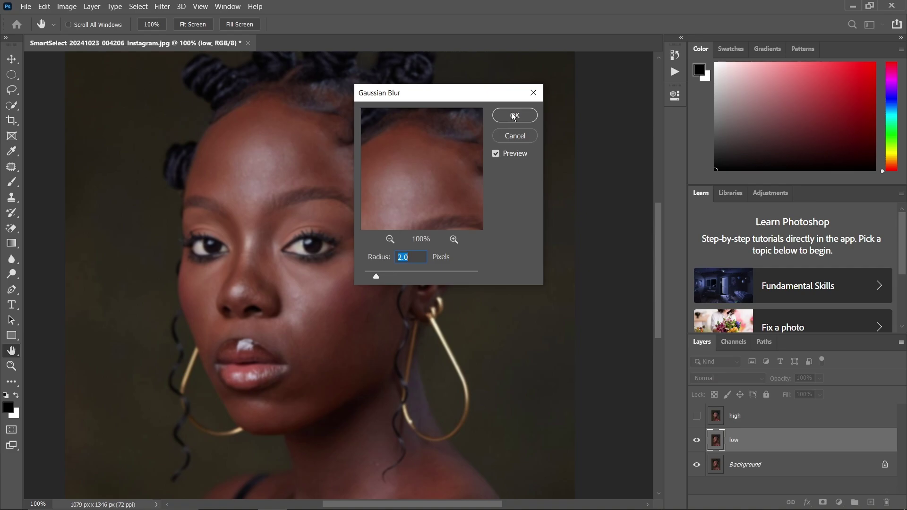
key(alt)
key(ctrl+plus)
click(514, 117)
key(j)
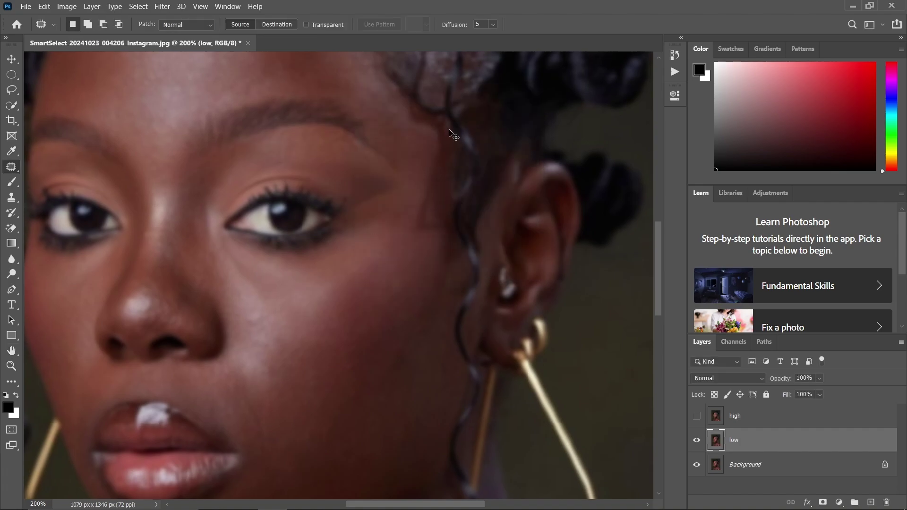
key(ctrl+minus)
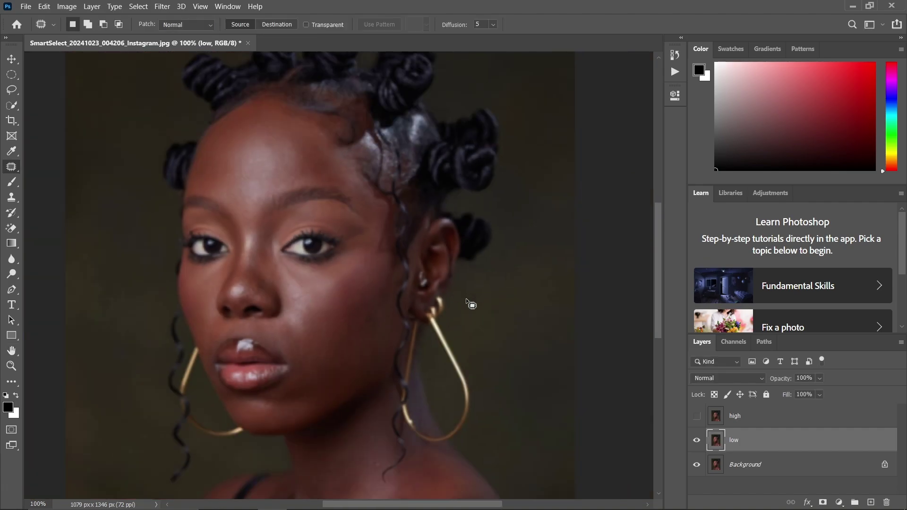
Select the high layer, make it visible, and start Apply Image on it with the low layer as source.
click(737, 416)
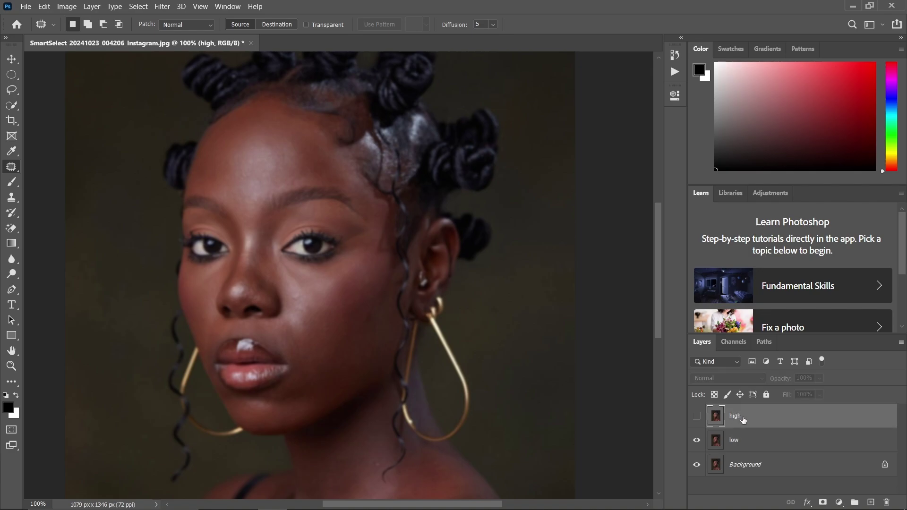
click(696, 418)
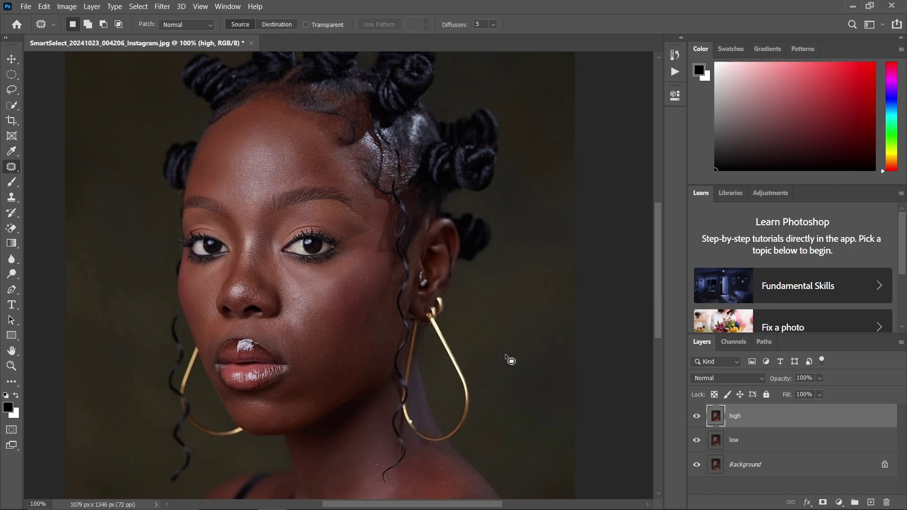
click(69, 5)
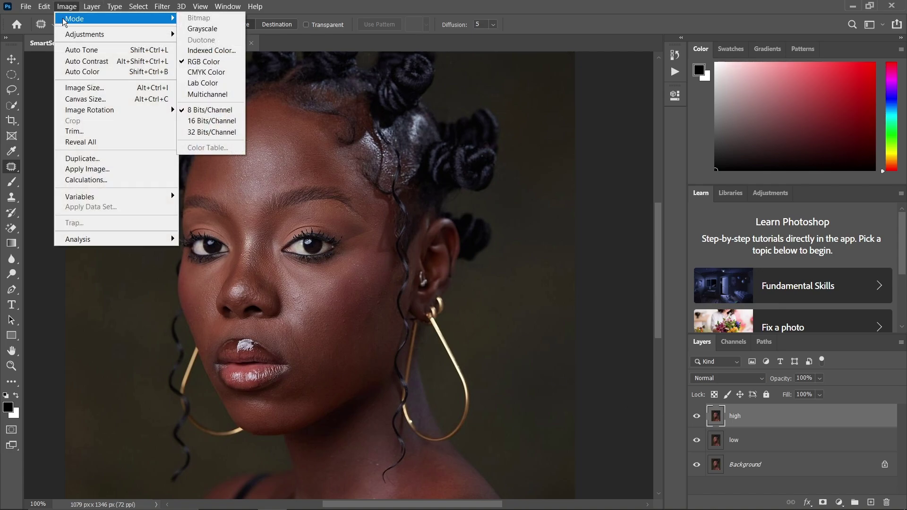
click(89, 169)
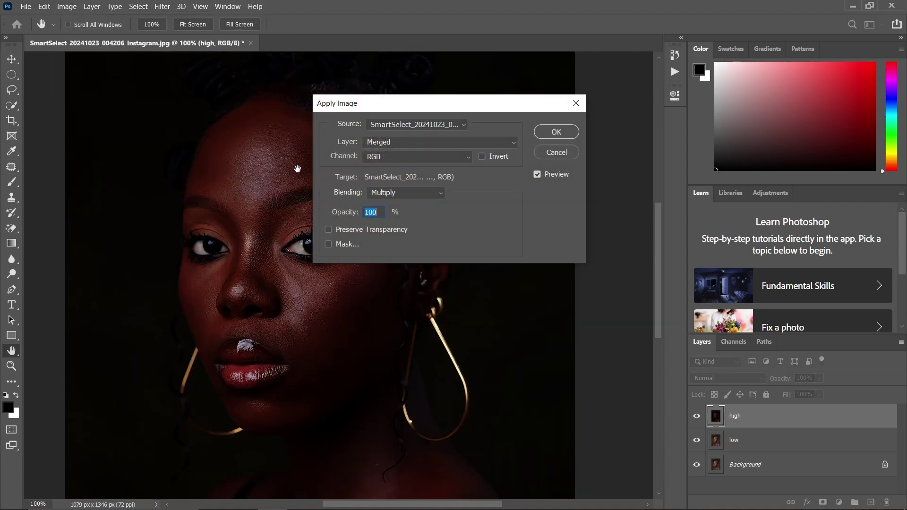
drag(401, 102, 285, 136)
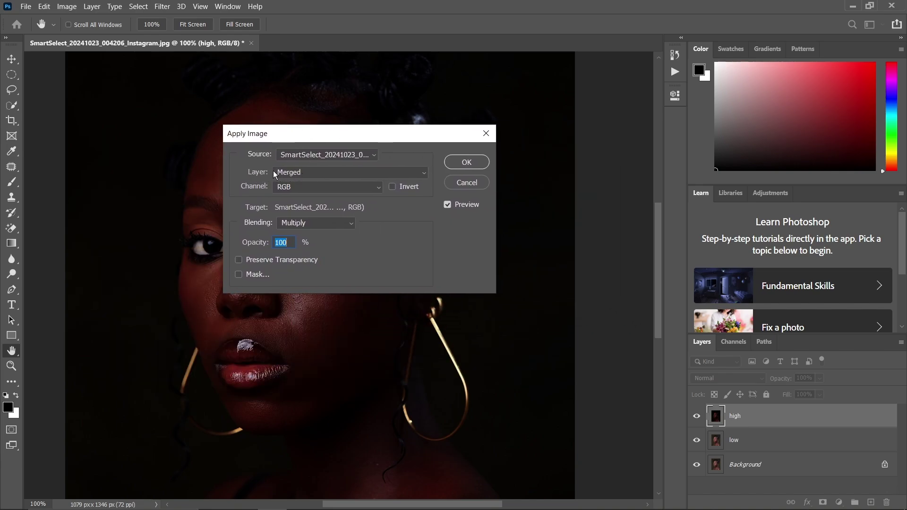
click(289, 171)
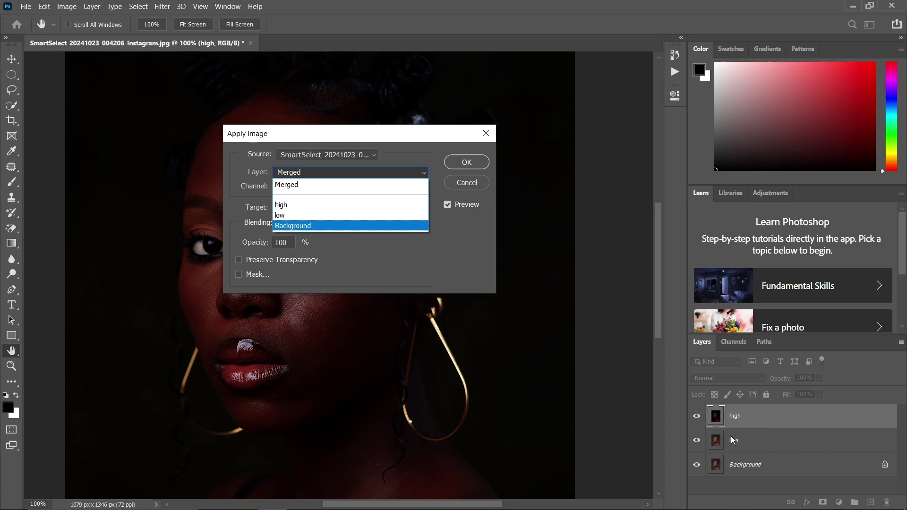
click(282, 217)
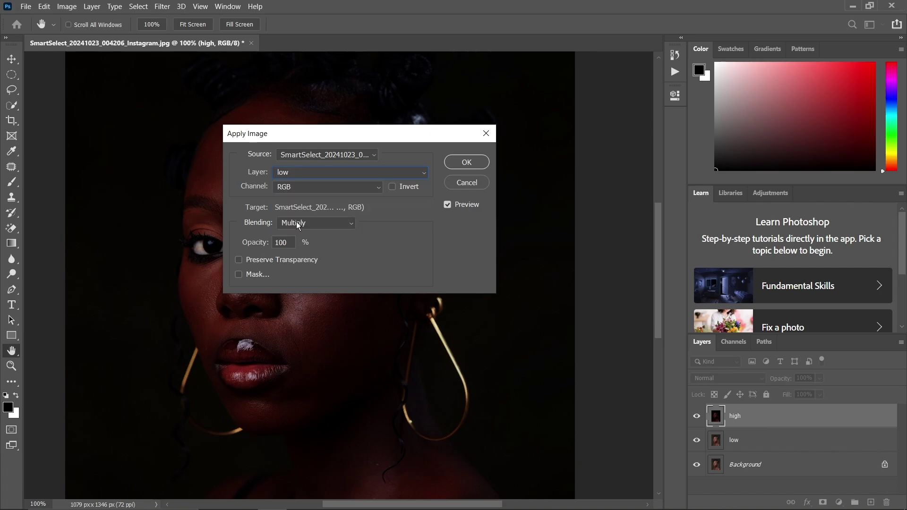
Apply the image with Subtract blending, scale 2 and offset 128.
click(311, 224)
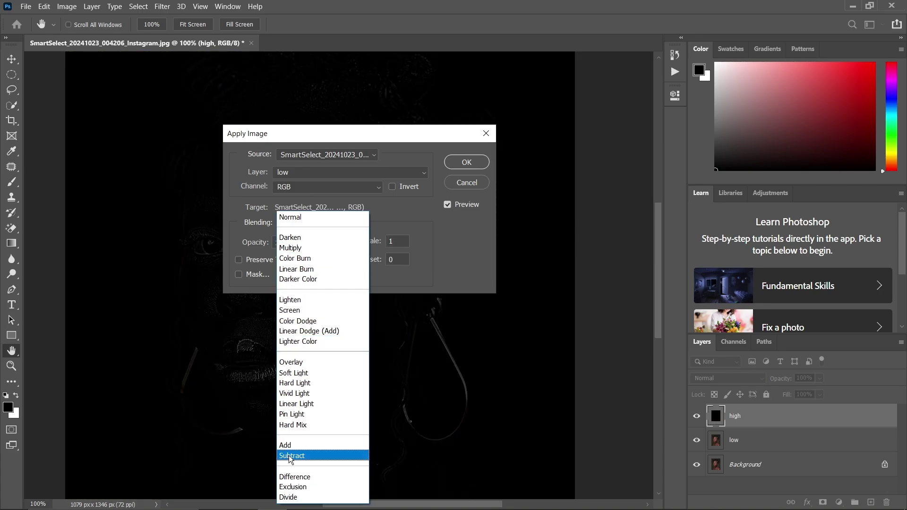
click(290, 457)
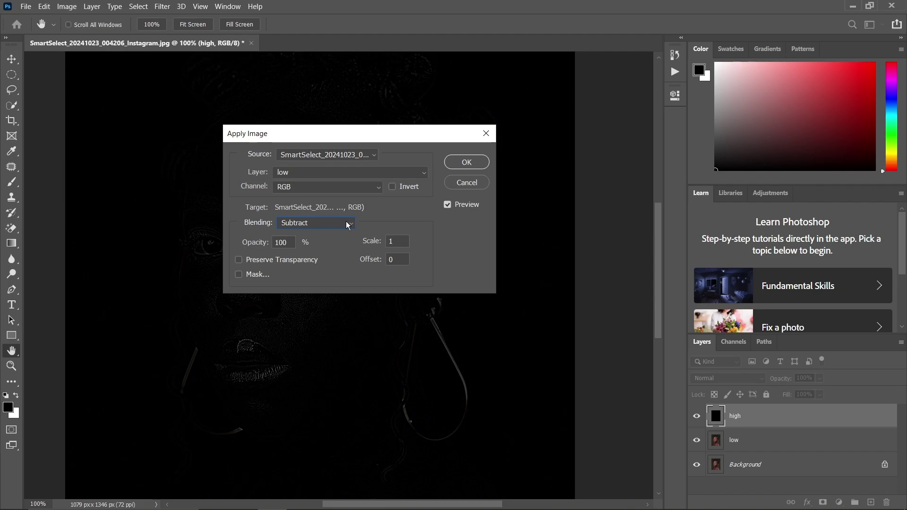
click(369, 236)
text(2)
click(355, 263)
text(1)
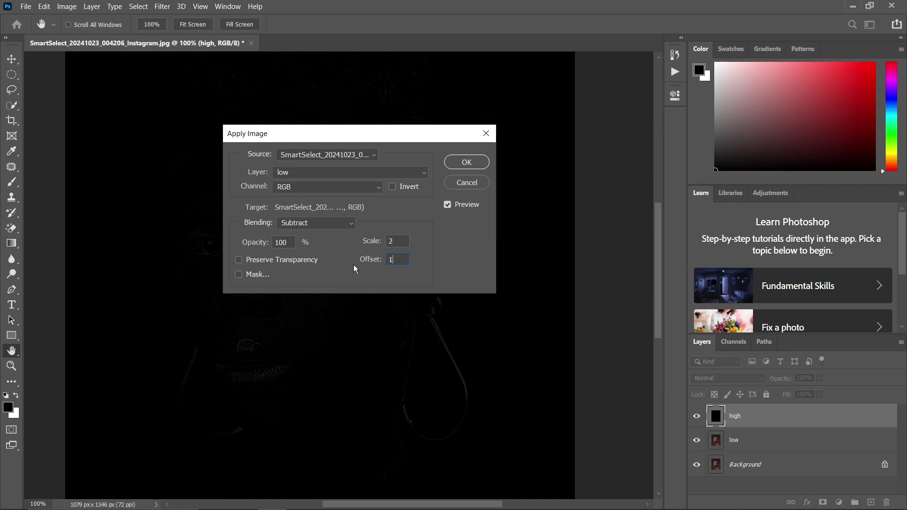
text(2)
text(8)
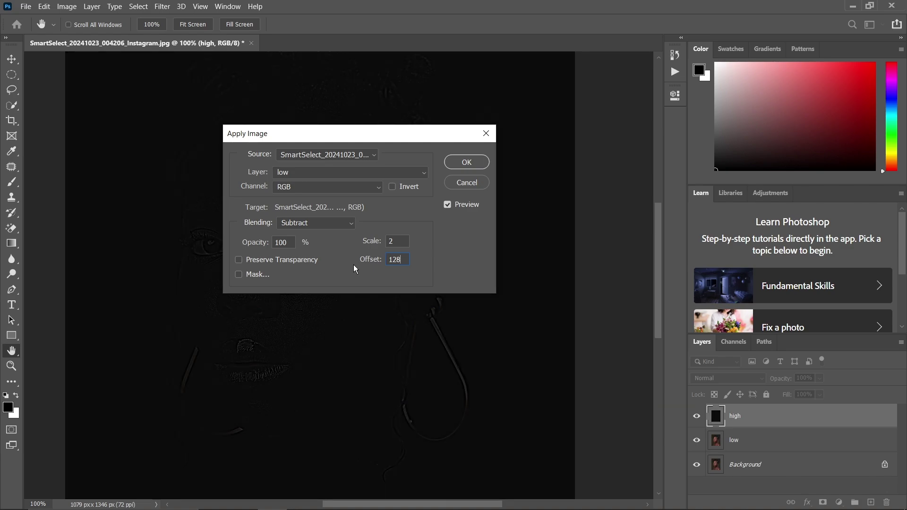
click(465, 163)
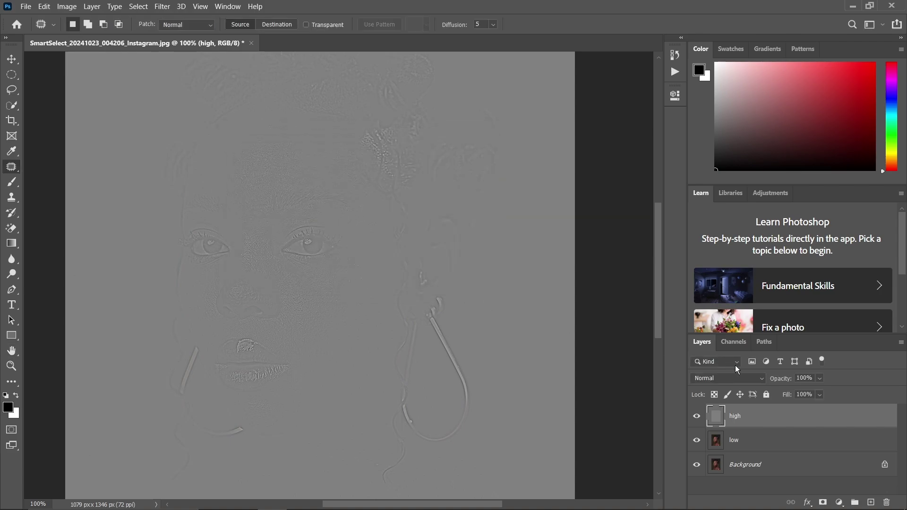
Set the high layer's blend mode to Linear Light.
click(729, 379)
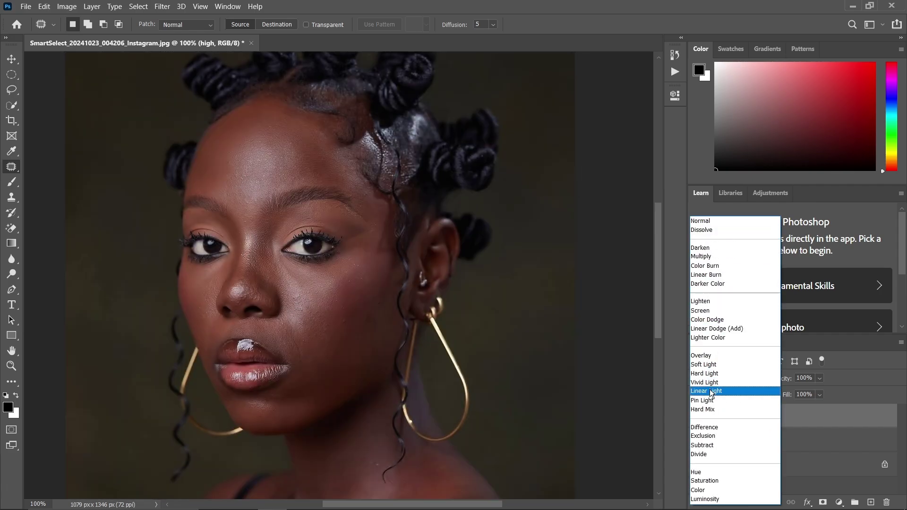
click(712, 392)
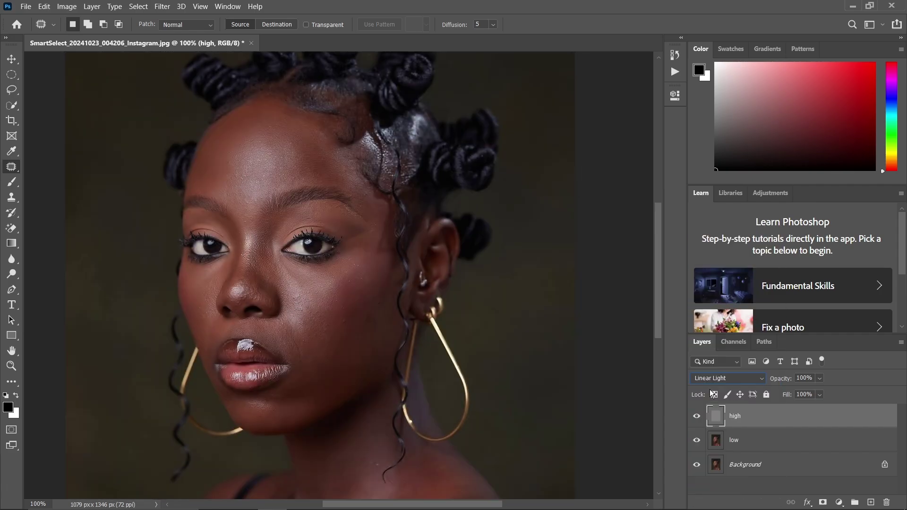
drag(475, 324, 442, 262)
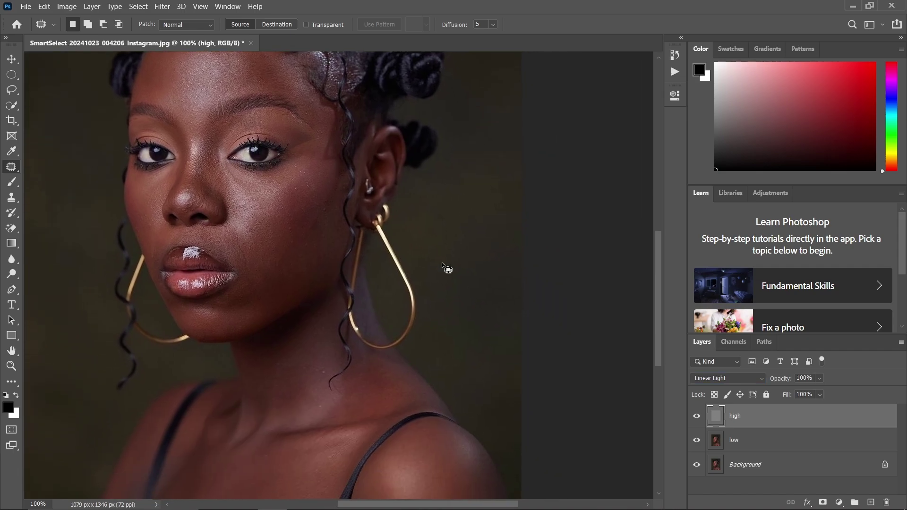
On the low layer, with the high layer hidden, set up the Mixer Brush with a cleaned brush.
click(744, 445)
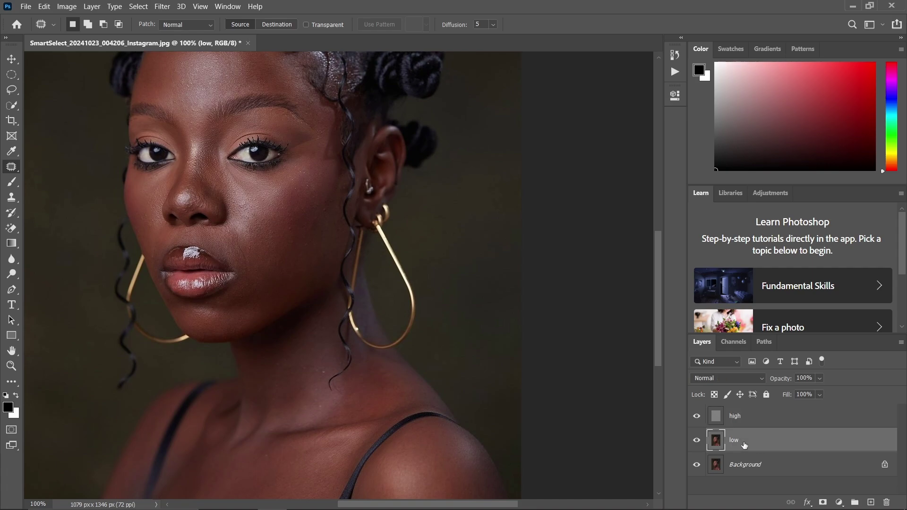
click(696, 417)
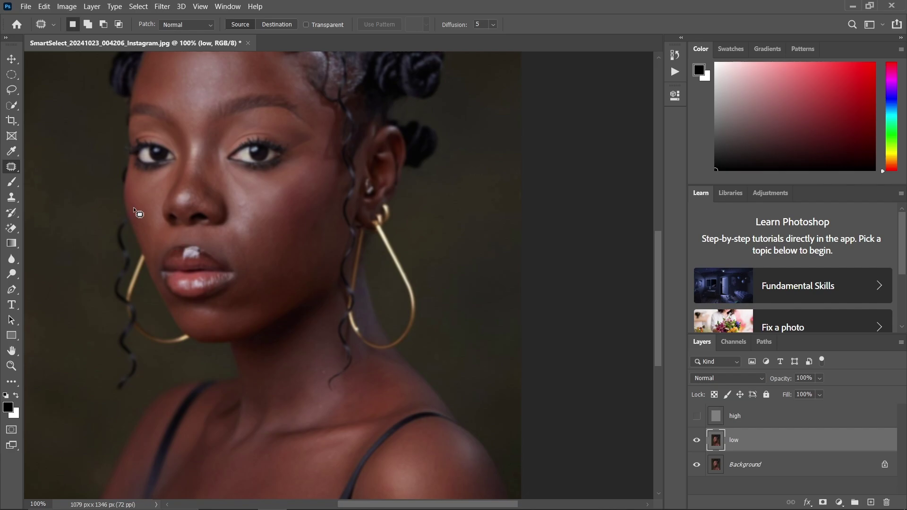
click(10, 189)
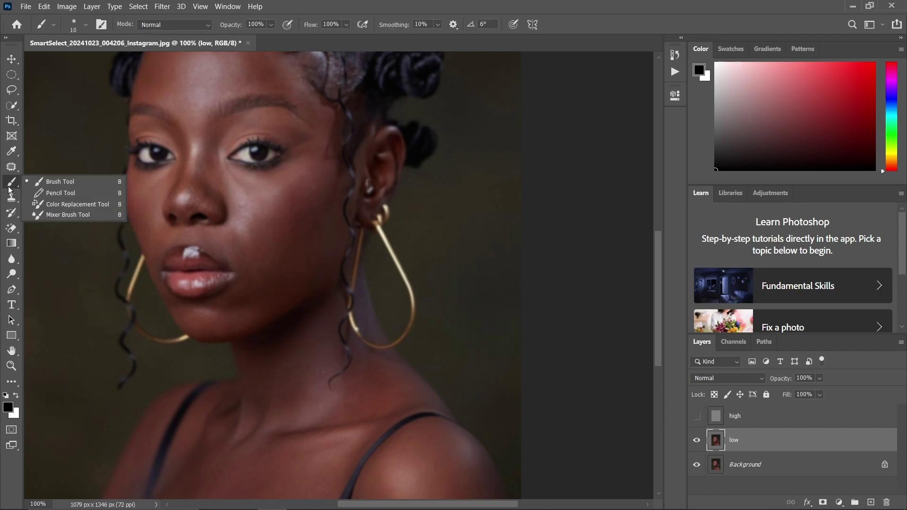
click(58, 215)
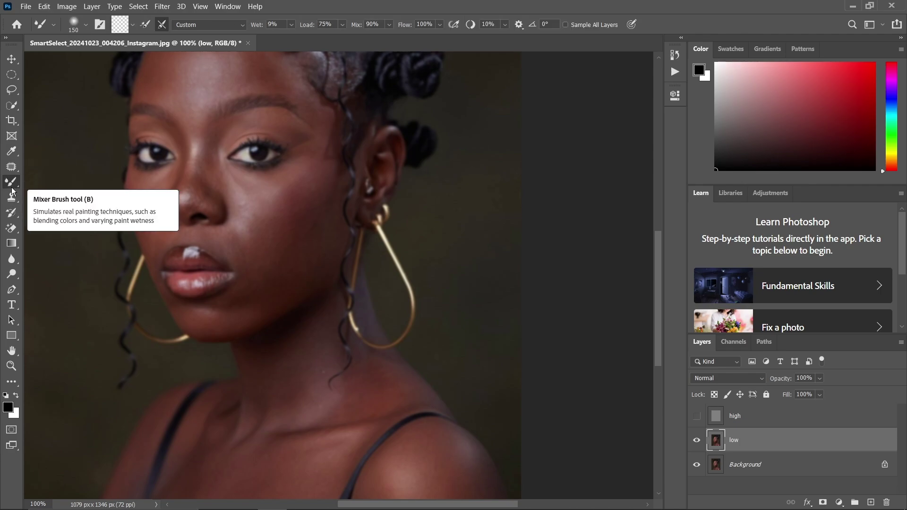
click(133, 24)
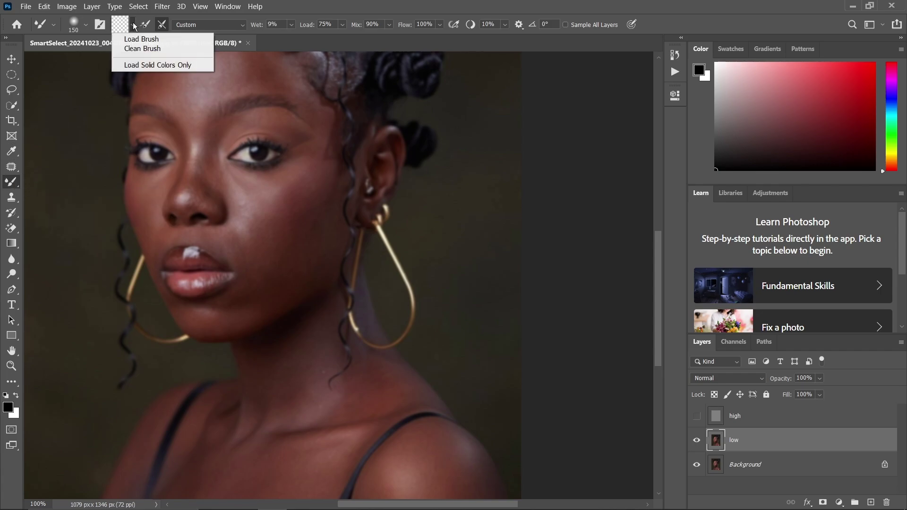
click(136, 49)
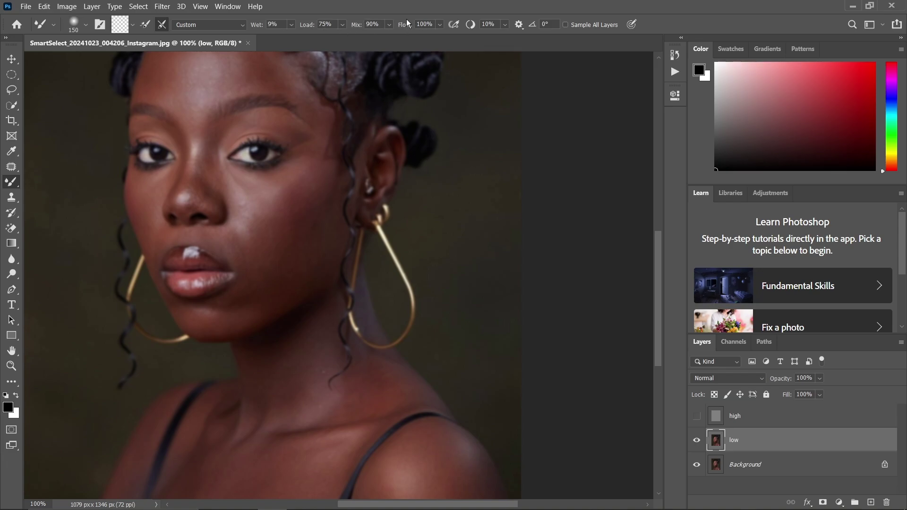
Reduce the Mixer Brush size to 80 px for working on the forehead.
scroll(253, 142, up, 3)
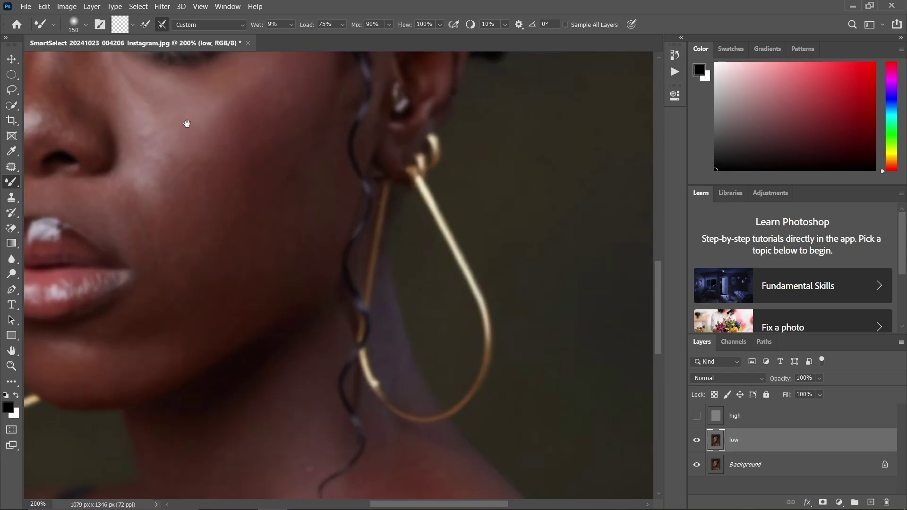
drag(187, 123, 342, 294)
scroll(342, 293, down, 2)
scroll(280, 121, down, 2)
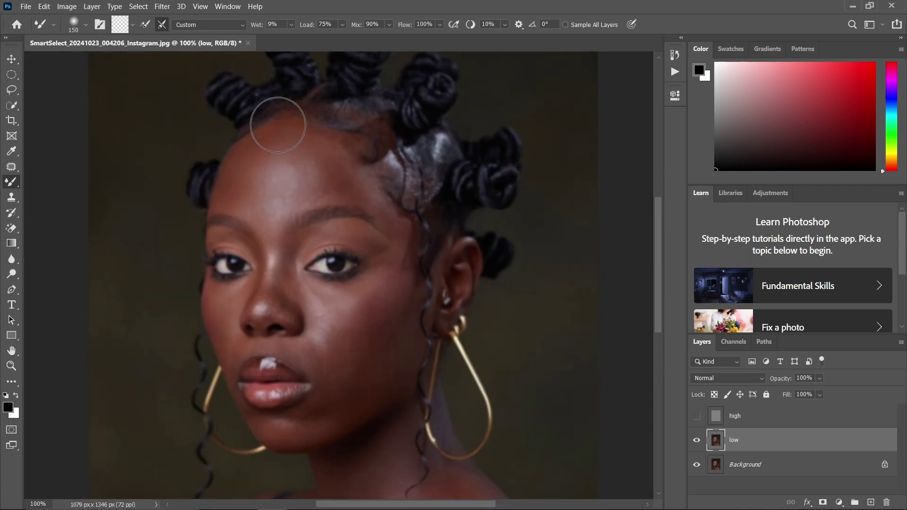
drag(273, 144, 273, 178)
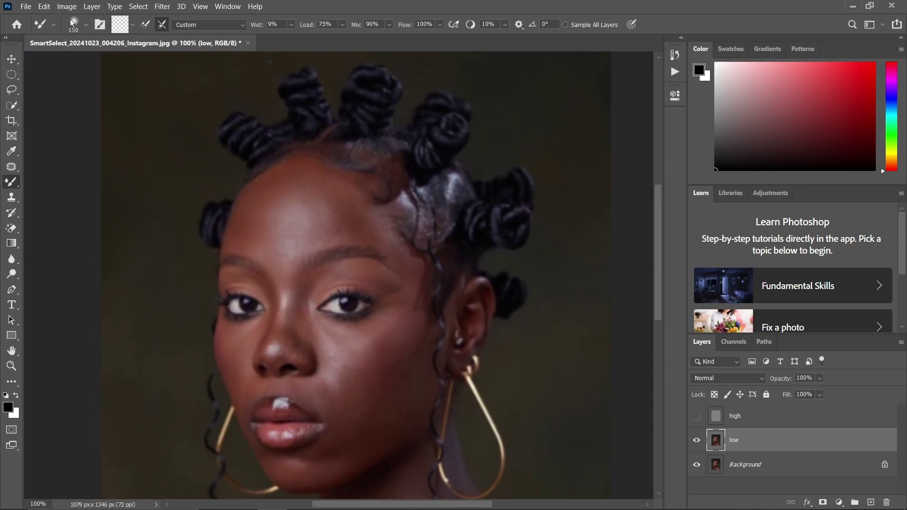
key(ctrl+plus)
click(86, 25)
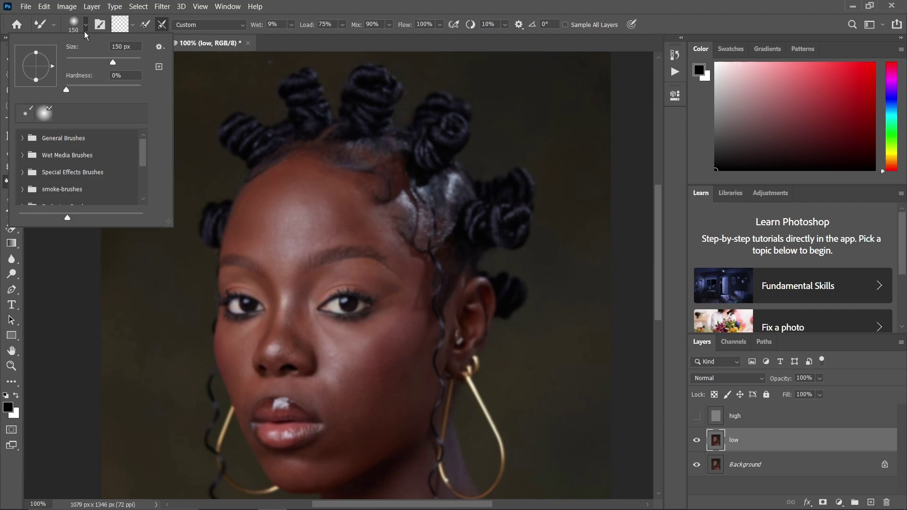
click(88, 24)
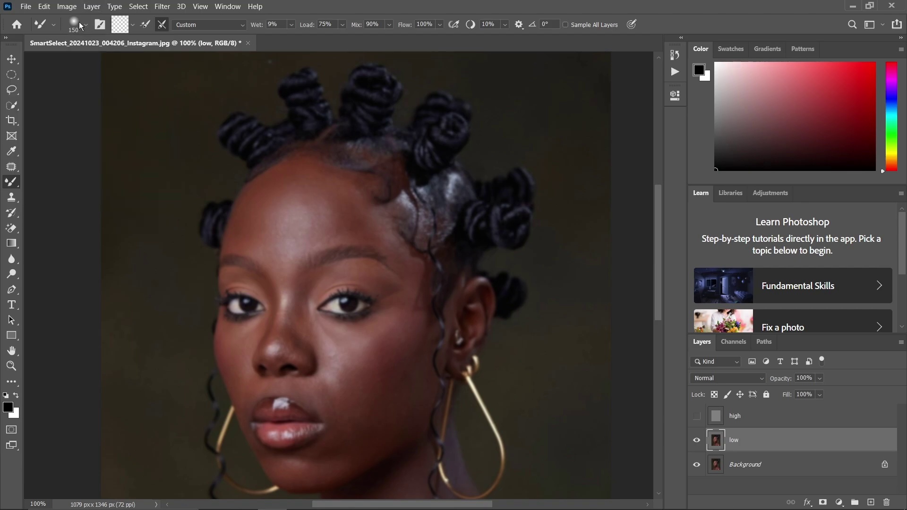
key(ctrl+plus)
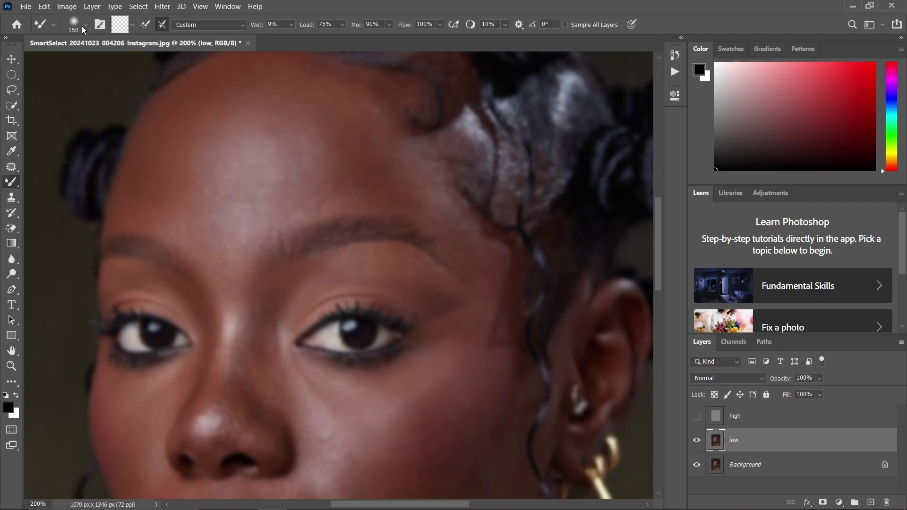
drag(233, 184, 263, 214)
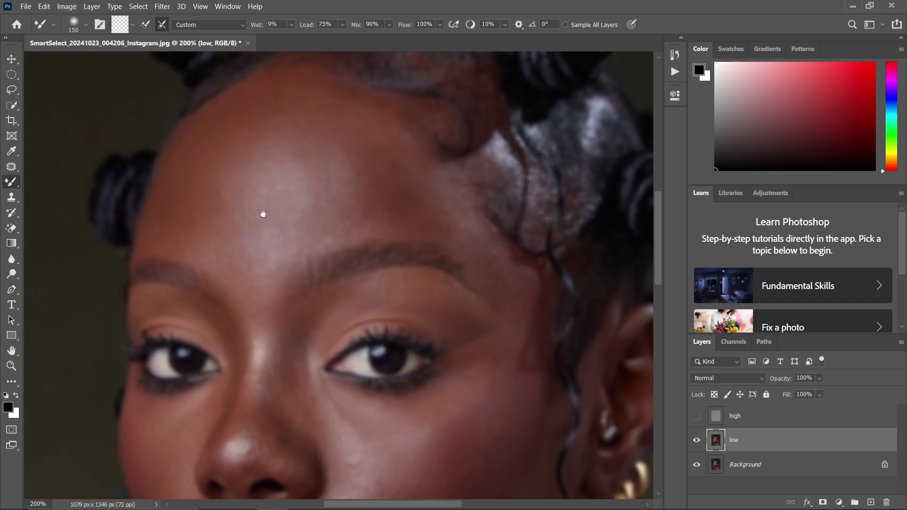
key(bracketleft)
key(bracketleft)
key(bracketleft)
key(bracketleft)
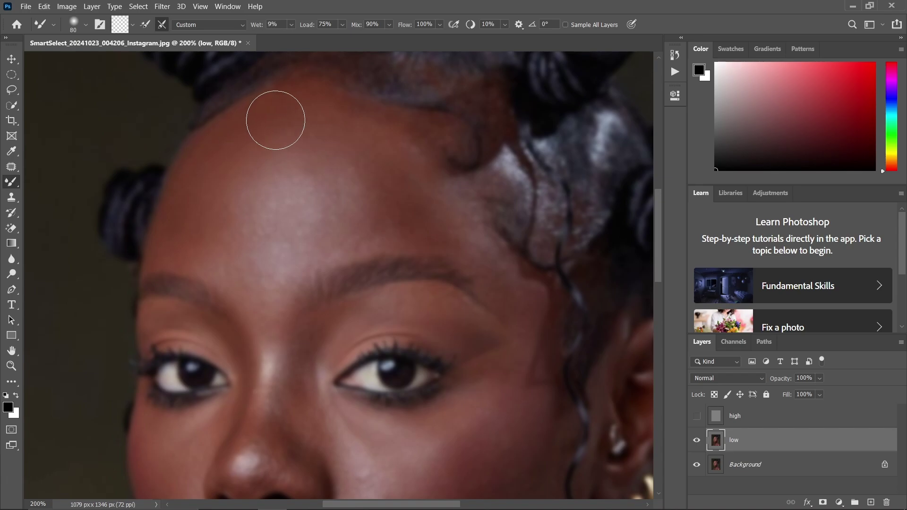
key(bracketleft)
key(])
Blend the forehead tones on the low layer from the hairline to the eyebrows, using brush sizes of about 60 to 80 px.
mouse_move(335, 221)
mouse_down()
mouse_move(309, 262)
mouse_move(265, 272)
mouse_move(226, 249)
mouse_move(245, 288)
mouse_move(230, 219)
mouse_move(254, 185)
mouse_move(239, 253)
mouse_move(239, 160)
mouse_move(259, 235)
mouse_move(274, 168)
mouse_move(235, 160)
mouse_move(309, 170)
mouse_move(285, 277)
mouse_up()
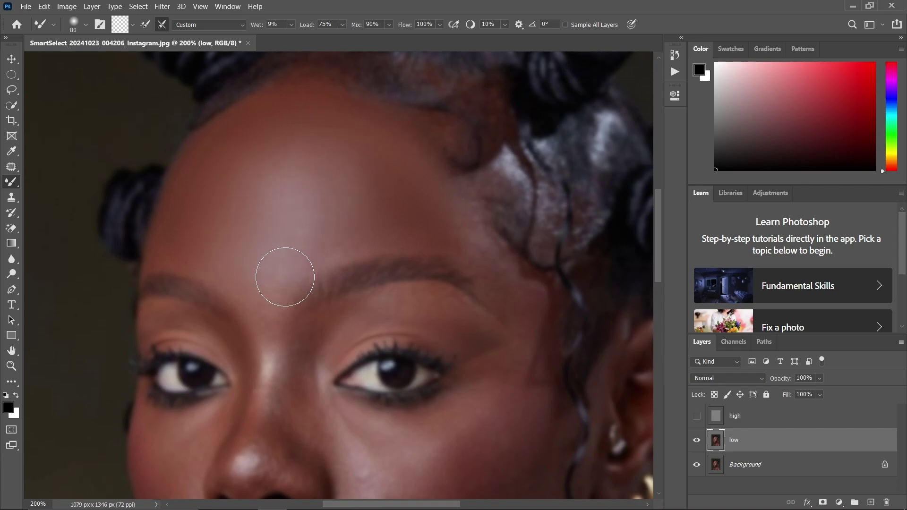
key([)
key(])
key([)
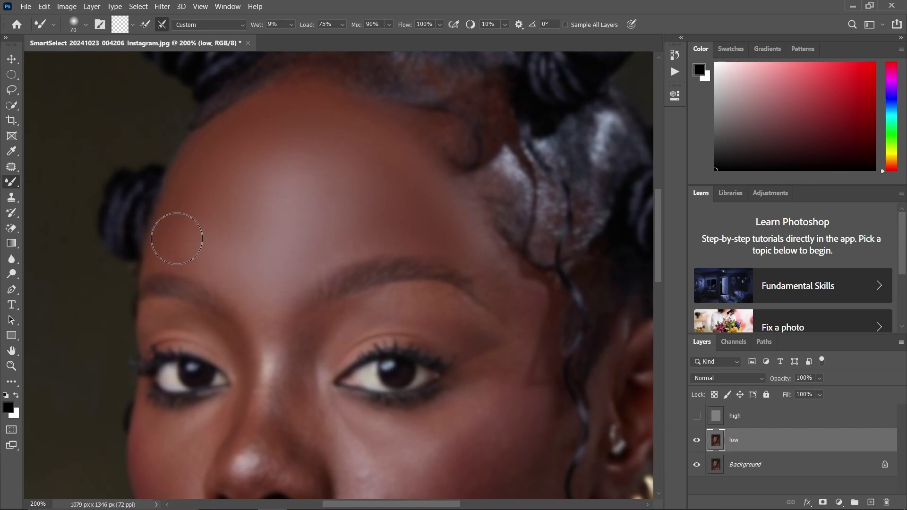
key(bracketright)
key(bracketleft)
key(bracketright)
key(bracketleft)
key(bracketleft)
key(bracketleft)
key(bracketright)
Toggle the high layer's visibility to check the smoothed forehead with and without skin texture.
click(697, 416)
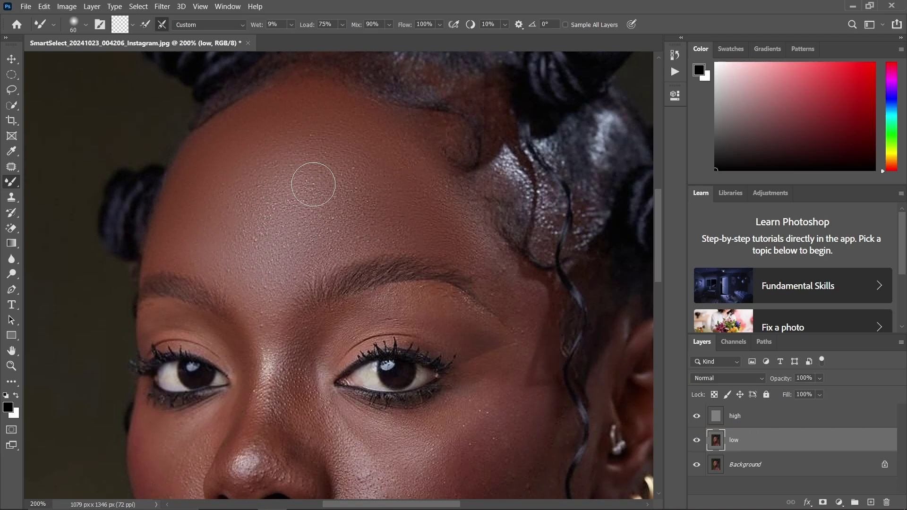
key(h)
drag(313, 185, 358, 330)
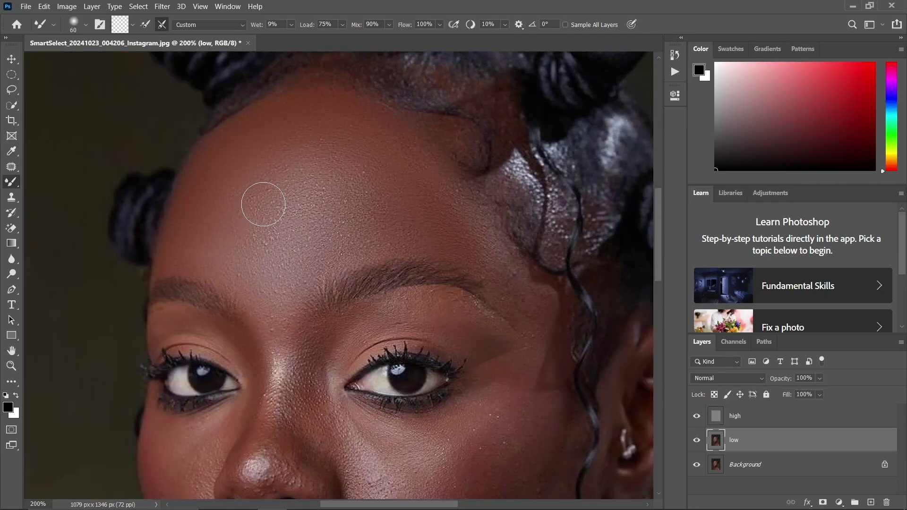
click(697, 417)
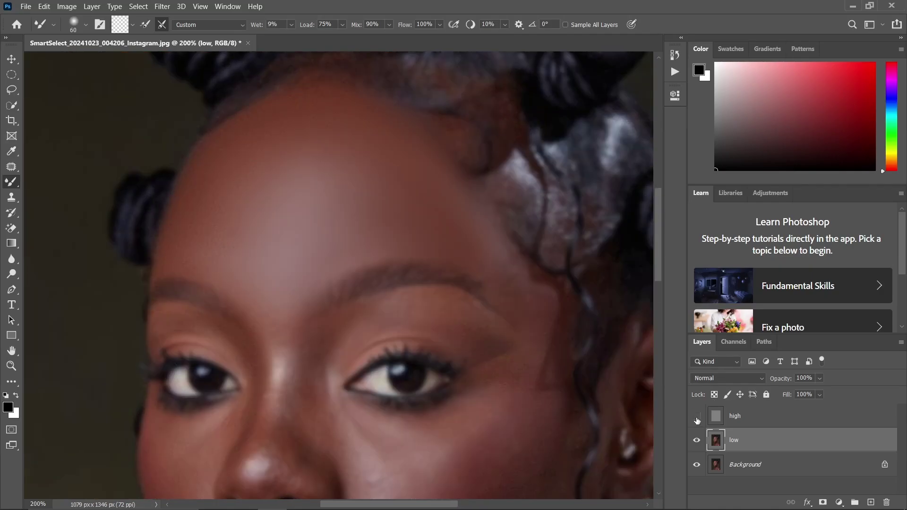
click(697, 417)
click(698, 417)
click(698, 418)
Smooth the nose bridge and tip on the low layer, reducing the Mixer Brush gradually to 35 px.
scroll(328, 226, down, 3)
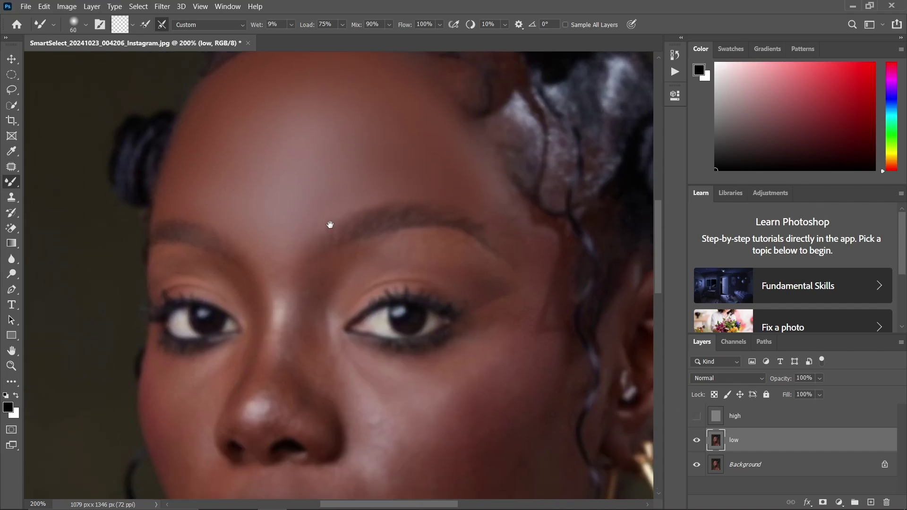
key(bracketleft)
mouse_move(276, 281)
mouse_down()
mouse_move(267, 251)
mouse_move(279, 300)
mouse_move(281, 257)
mouse_move(274, 361)
mouse_move(288, 303)
mouse_move(278, 372)
mouse_up()
key(bracketleft)
mouse_move(318, 420)
mouse_down()
mouse_move(277, 391)
mouse_move(252, 409)
mouse_up()
key(bracketleft)
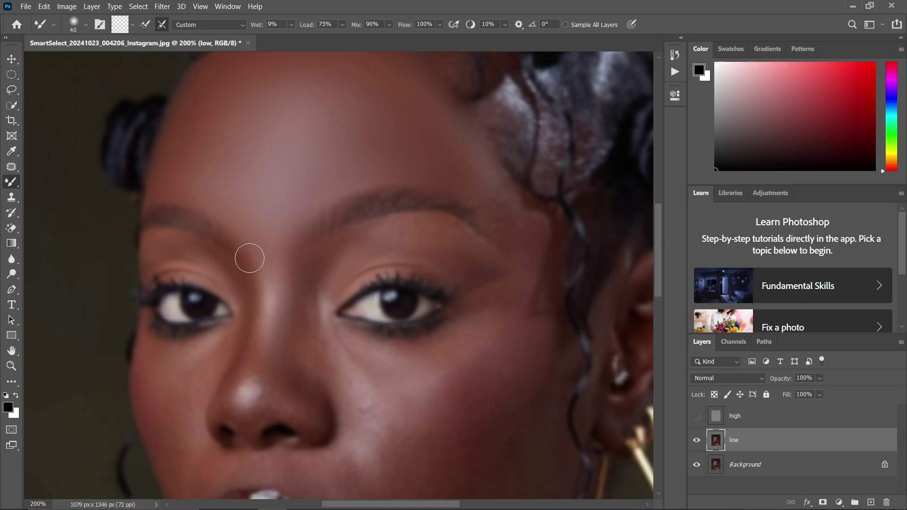
mouse_move(216, 421)
mouse_down()
mouse_move(218, 443)
mouse_move(225, 420)
mouse_up()
drag(260, 357, 246, 412)
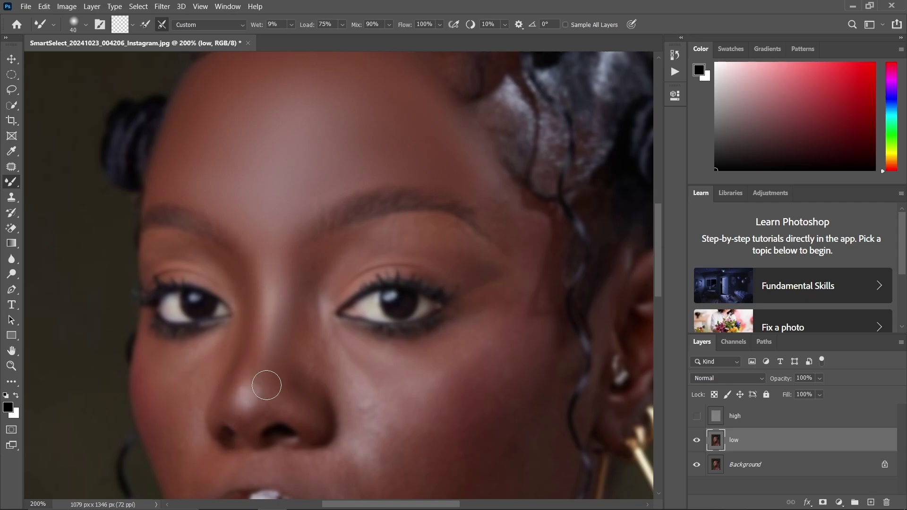
mouse_move(267, 371)
mouse_down()
mouse_move(245, 413)
mouse_move(236, 412)
mouse_move(244, 364)
mouse_move(232, 409)
mouse_move(256, 389)
mouse_up()
key(bracketleft)
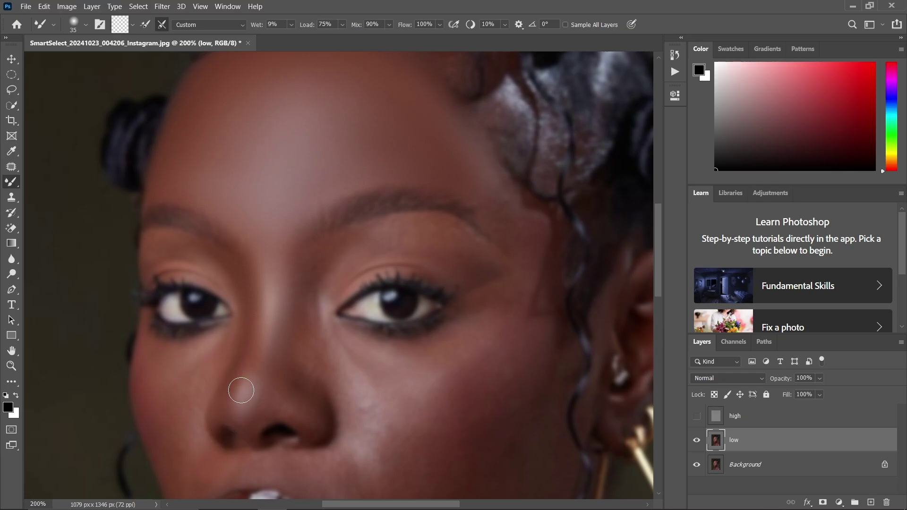
Blend the skin around the nose and the eye farther from the visible ear, with the brush at about 40 px.
key(bracketright)
key(bracketright)
key(bracketleft)
key(bracketleft)
key(bracketright)
key(bracketright)
scroll(380, 243, left, 3)
key(bracketleft)
key(bracketleft)
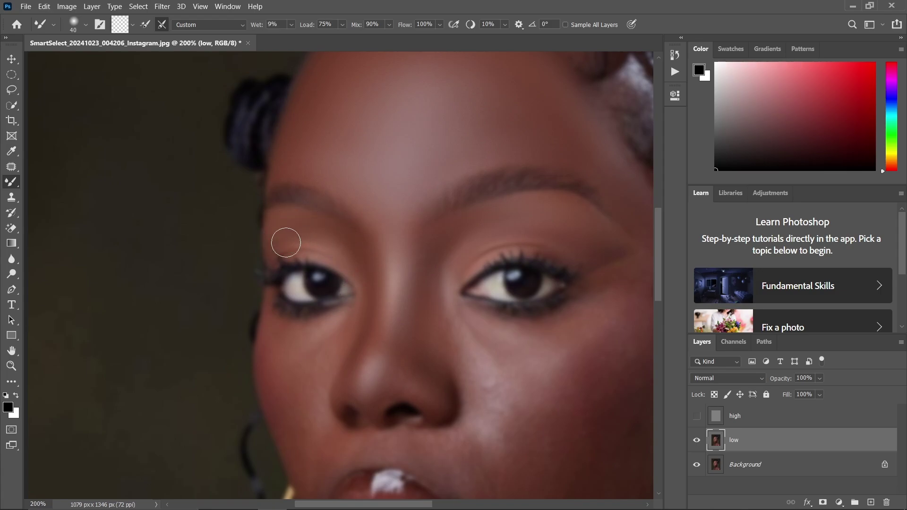
scroll(282, 257, down, 4)
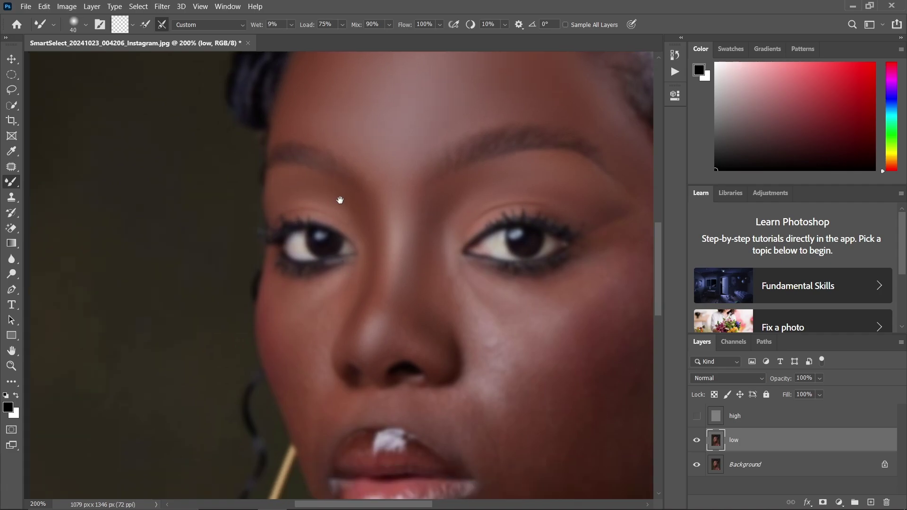
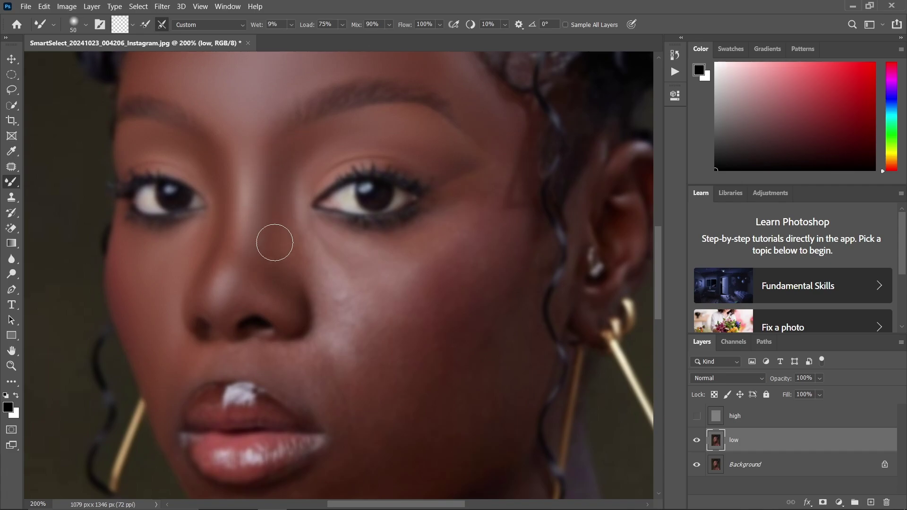
Smooth the under-eye area and temple on the visible ear's side, using brush sizes of 45 to 50 px.
key(bracketleft)
key(bracketright)
key(bracketleft)
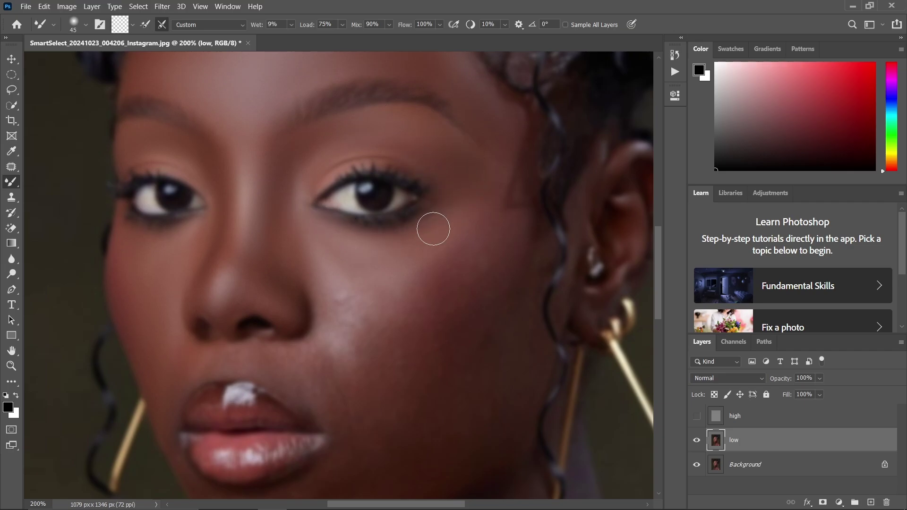
drag(490, 102, 387, 172)
key(bracketright)
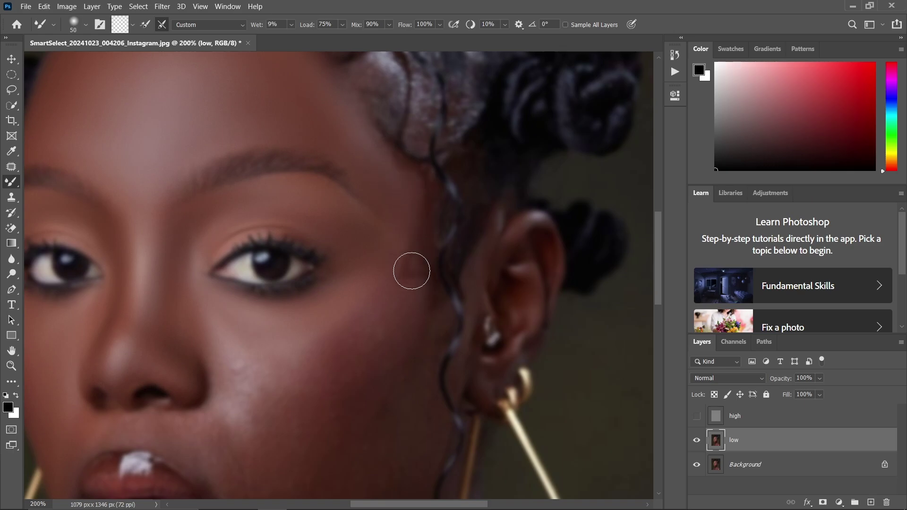
Blend the highlight and blush across the cheek nearest the visible ear with the Mixer Brush at 60 to 70 px.
scroll(354, 308, down, 5)
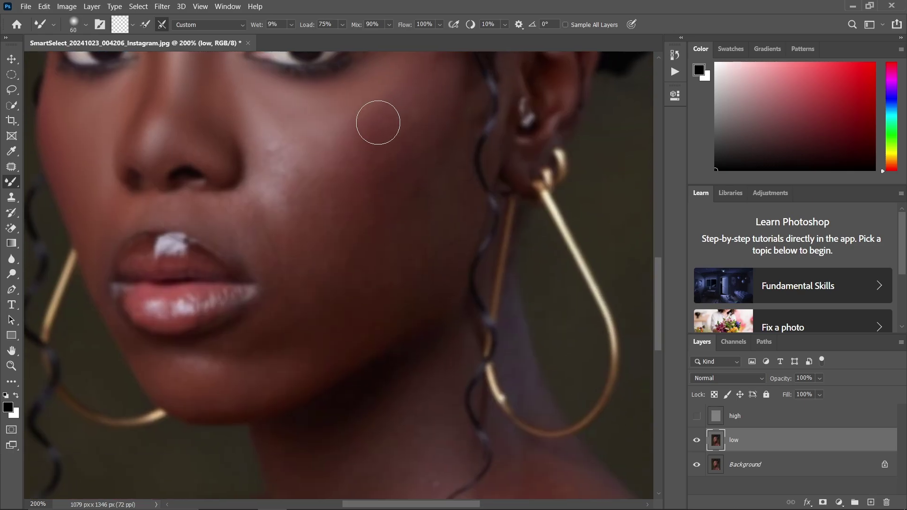
key(bracketright)
drag(376, 71, 385, 186)
key(bracketright)
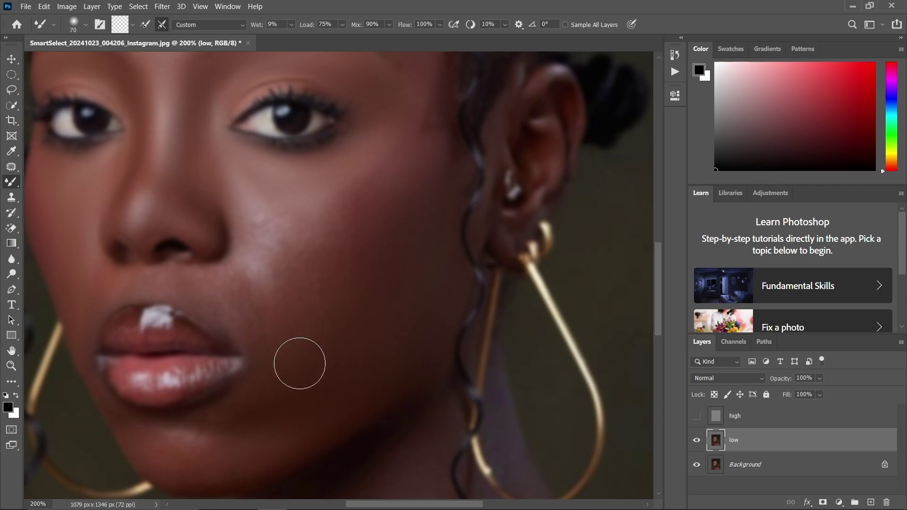
key(bracketleft)
key(bracketright)
key(bracketright)
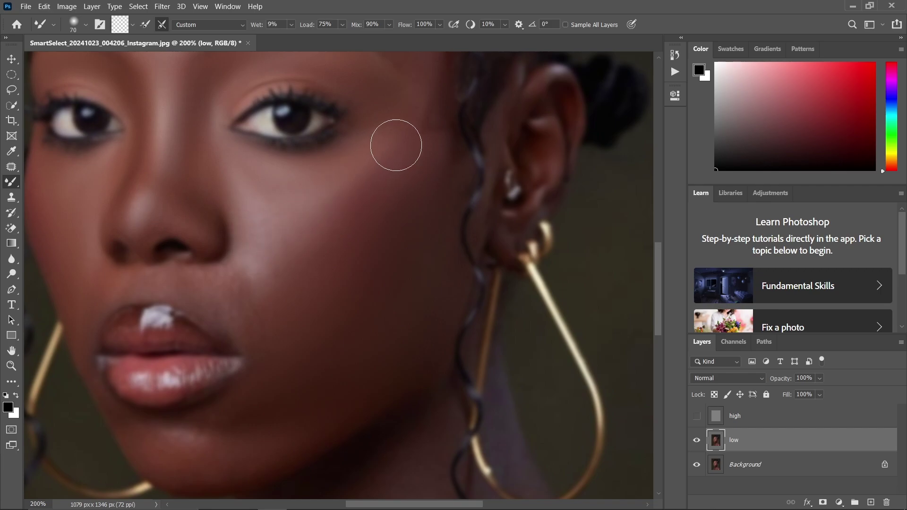
key(bracketleft)
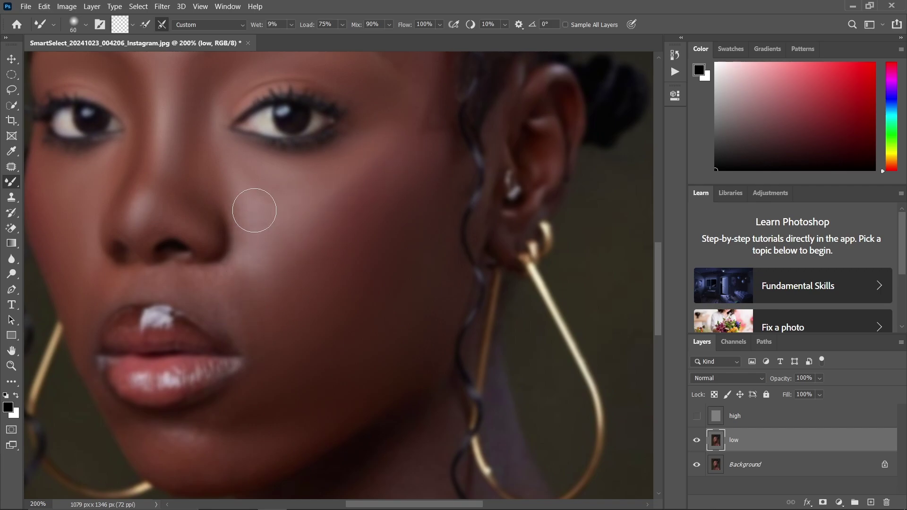
Smooth the lower cheek toward the mouth and jaw at 60 to 70 px, and show the high layer again.
drag(254, 210, 340, 105)
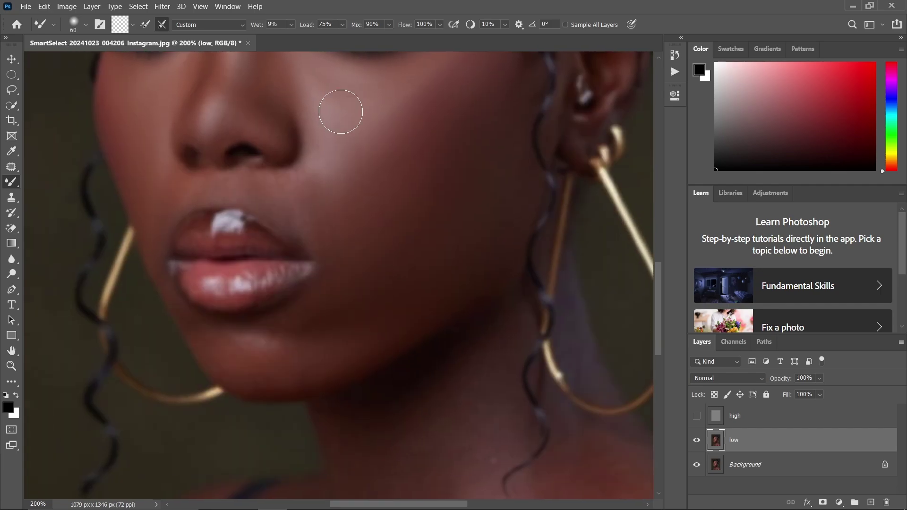
key(bracketleft)
key(bracketright)
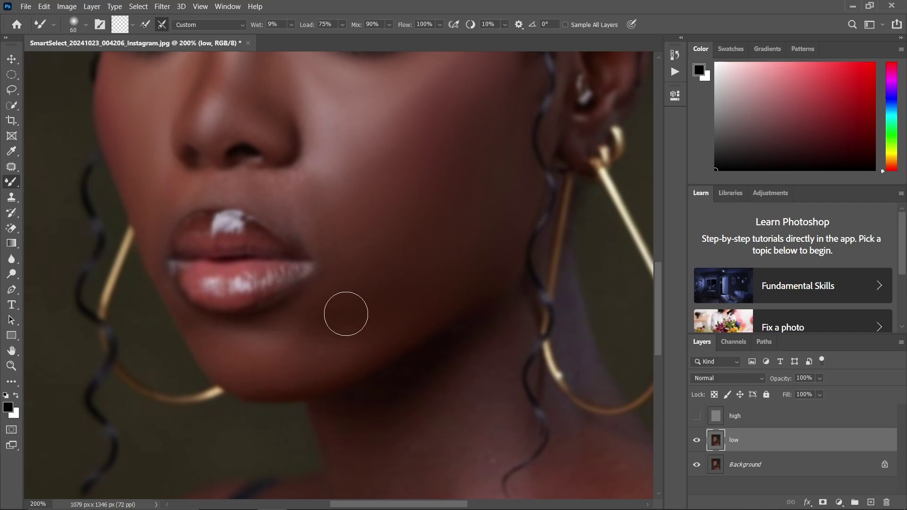
key(bracketright)
key(bracketright)
click(697, 416)
drag(389, 228, 349, 331)
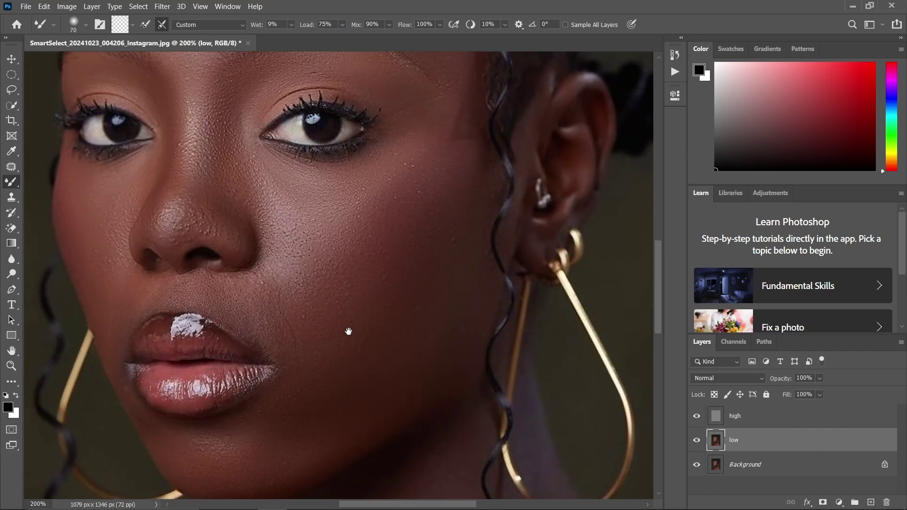
Toggle the high layer's visibility repeatedly to compare the smoothed face with and without its skin texture.
click(698, 418)
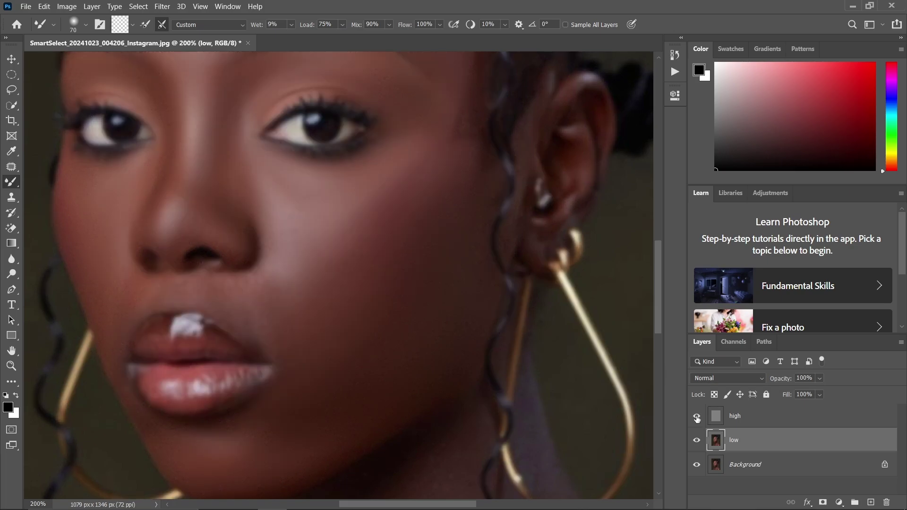
click(697, 417)
click(697, 417)
click(696, 417)
click(695, 416)
click(695, 416)
click(694, 416)
click(694, 415)
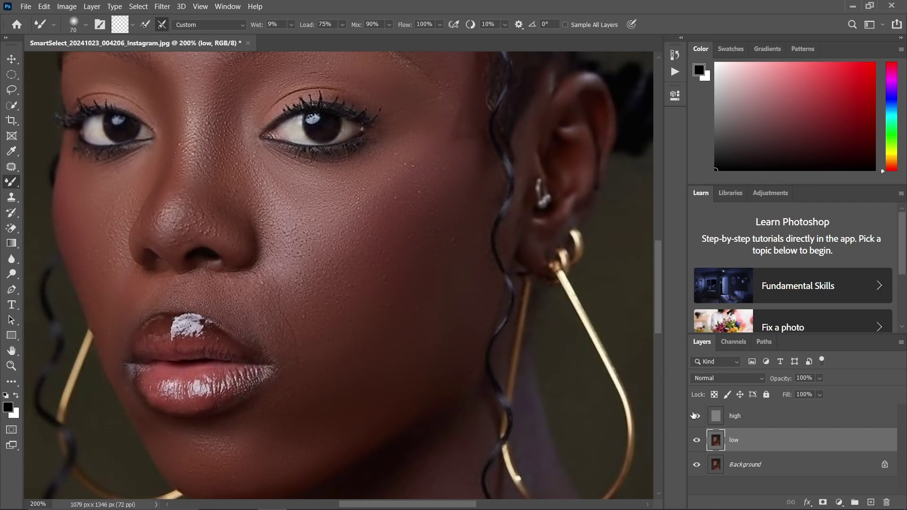
Hide the high layer and blend the skin above the upper lip and around the mouth, with the brush at about 50 px.
click(696, 417)
key(bracketleft)
key(bracketleft)
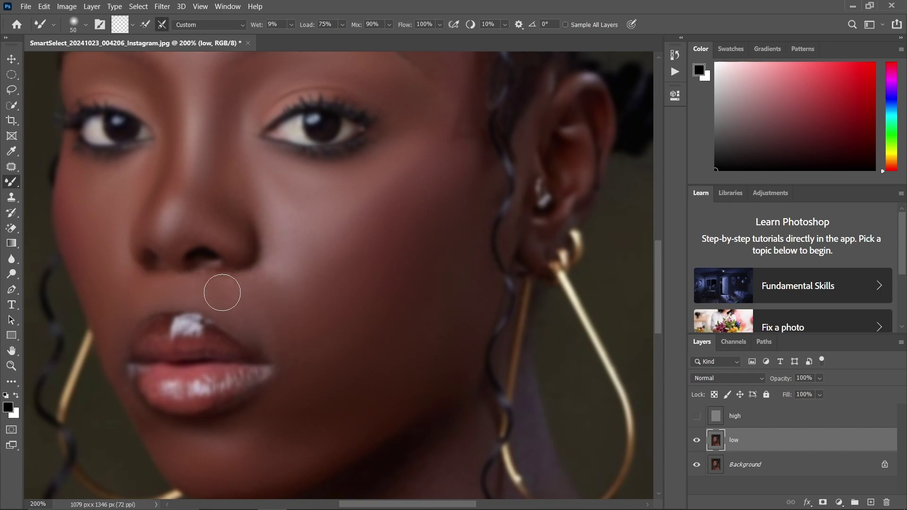
key(bracketleft)
key(bracketright)
key(bracketright)
key(ctrl+minus)
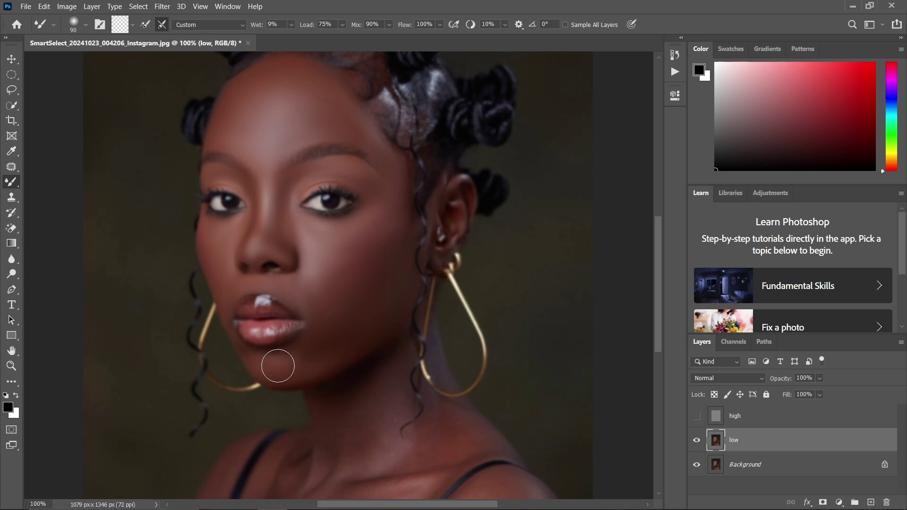
Smooth the skin tones of the visible ear and the area in front of it with the brush at about 30 px.
scroll(396, 298, right, 5)
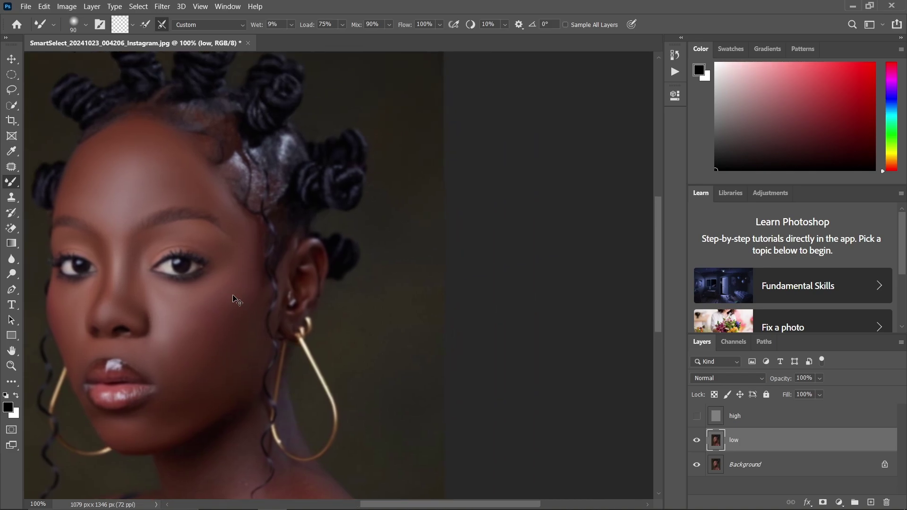
scroll(289, 189, up, 2)
key(bracketleft)
key(bracketleft)
key(bracketleft)
key(bracketleft)
key(bracketleft)
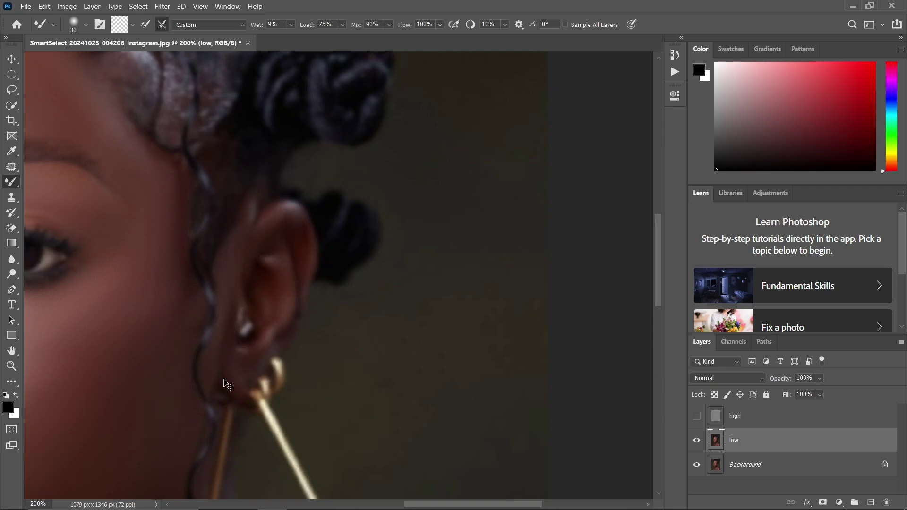
Blend out the light spots and uneven tones on the neck beside the hanging curl, starting with a 30 px brush.
scroll(172, 354, down, 3)
scroll(181, 184, down, 5)
scroll(180, 185, up, 3)
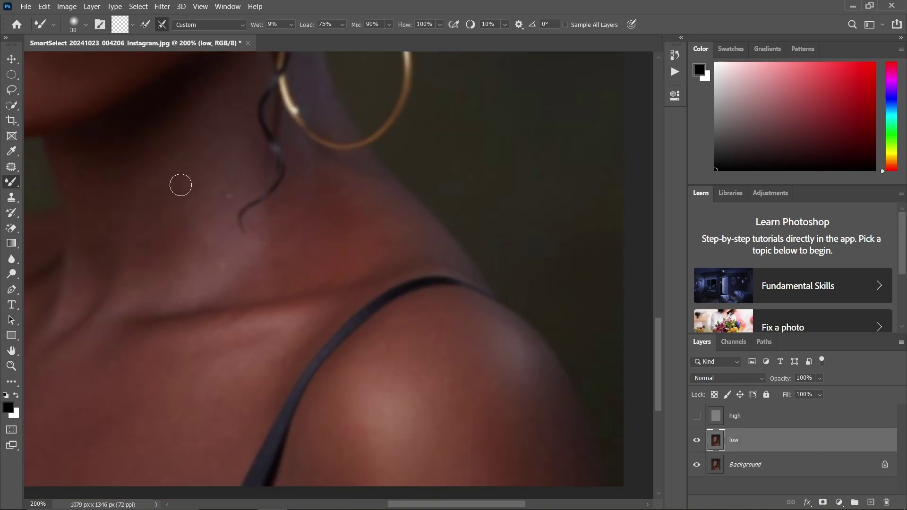
scroll(189, 208, down, 3)
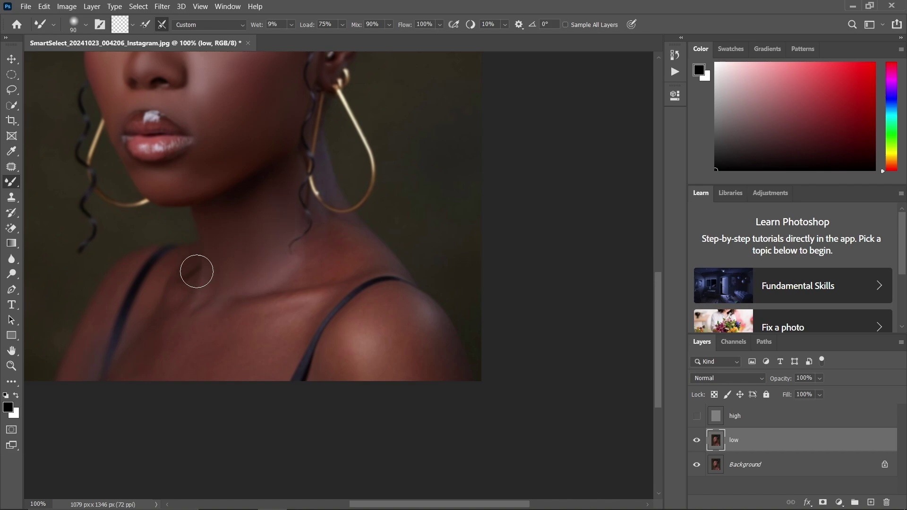
Smooth the collarbone and upper chest with the Mixer Brush, adjusting its size around 90 px.
key(bracketleft)
key(bracketright)
key(bracketright)
key(bracketright)
key(bracketleft)
key(bracketright)
key(bracketleft)
key(bracketleft)
key(bracketleft)
key(bracketleft)
Blend the neck skin around the end of the hanging curl below the earring at 40 to 50 px.
scroll(283, 273, up, 4)
scroll(283, 274, right, 2)
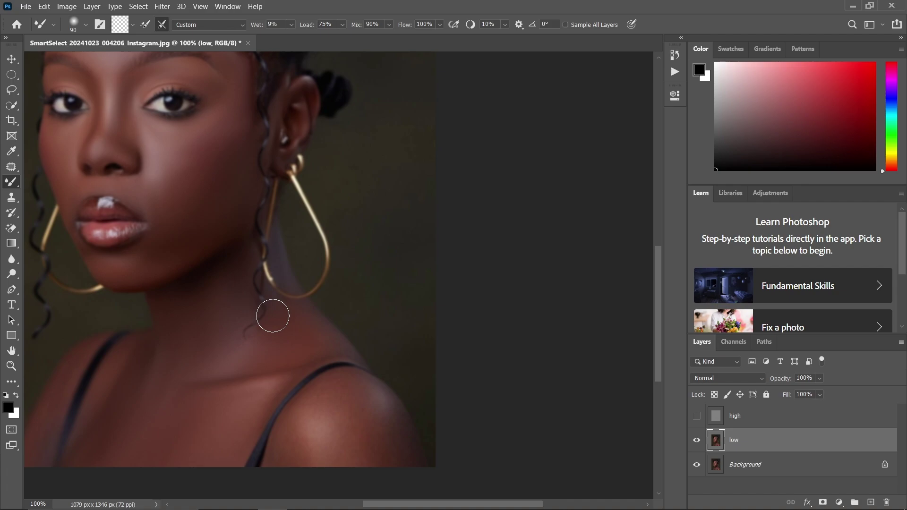
key(ctrl+plus)
key(bracketleft)
key(bracketleft)
key(bracketleft)
key(bracketleft)
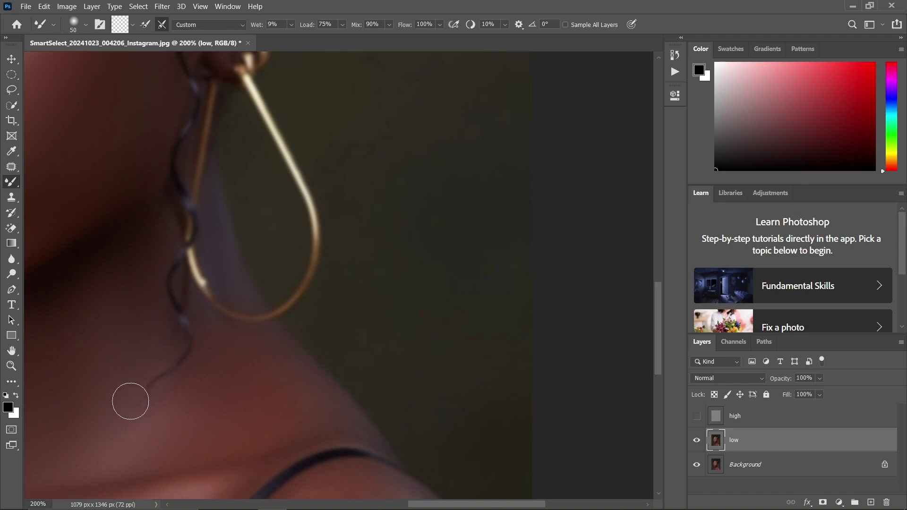
key(bracketleft)
Smooth the slope from the neck to the shoulder below the earring at 40 to 45 px.
scroll(234, 291, down, 3)
scroll(263, 339, up, 3)
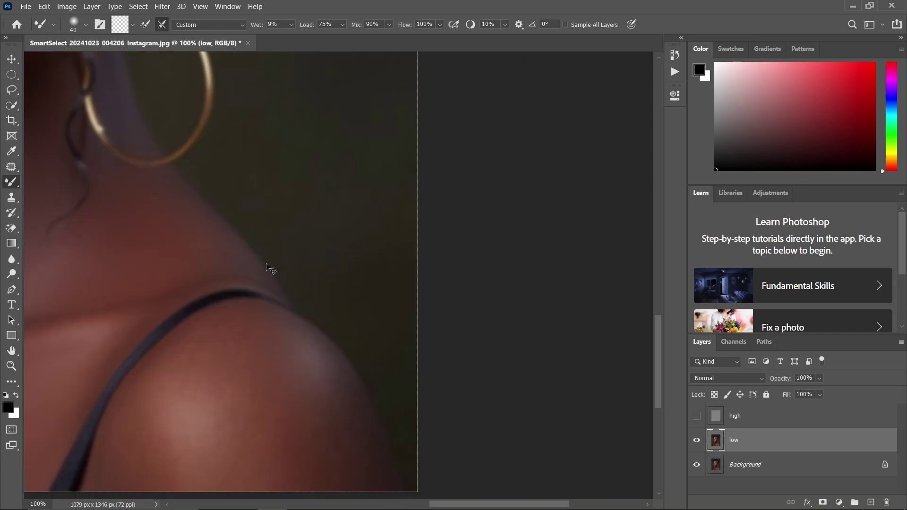
key(bracketleft)
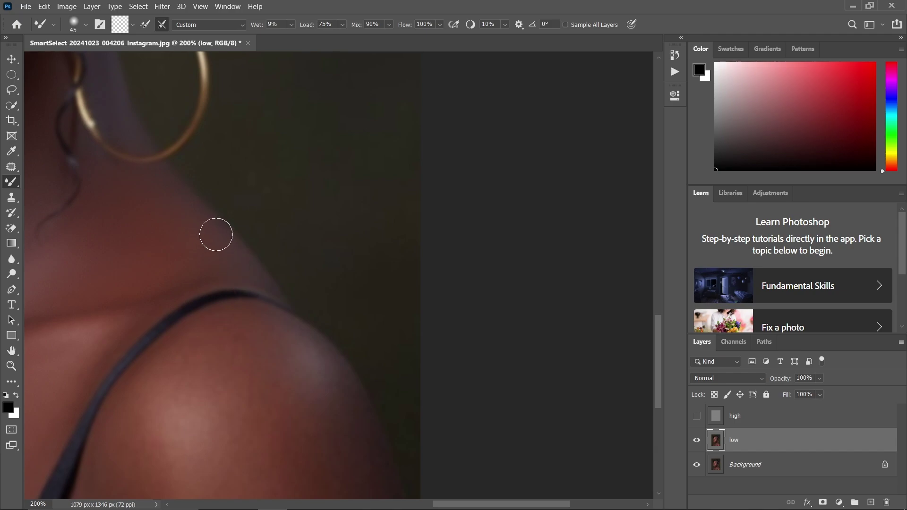
Blend the chest skin beside the strap nearest the earring with the brush enlarged to about 70 px.
key(bracketright)
key(bracketright)
key(bracketright)
scroll(187, 294, down, 2)
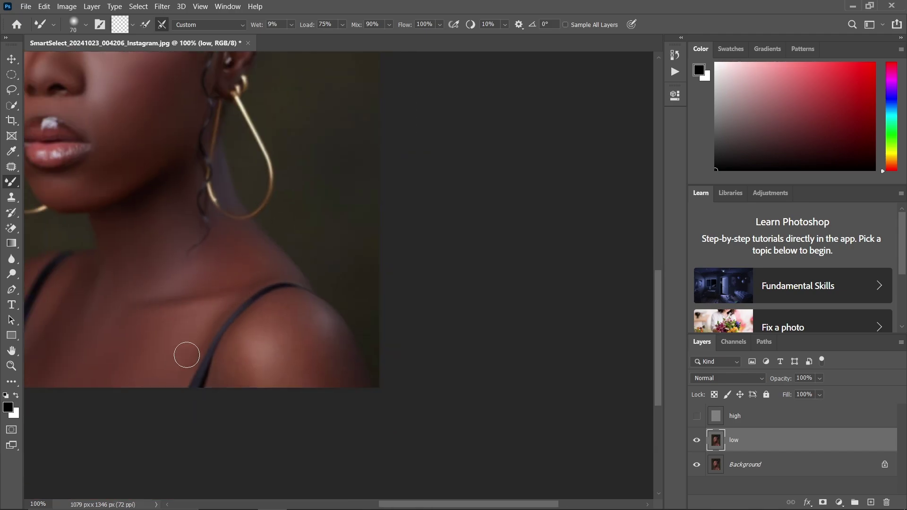
key(bracketright)
Smooth the shoulder outside the strap farther from the visible ear at 45 to 50 px.
drag(68, 320, 145, 292)
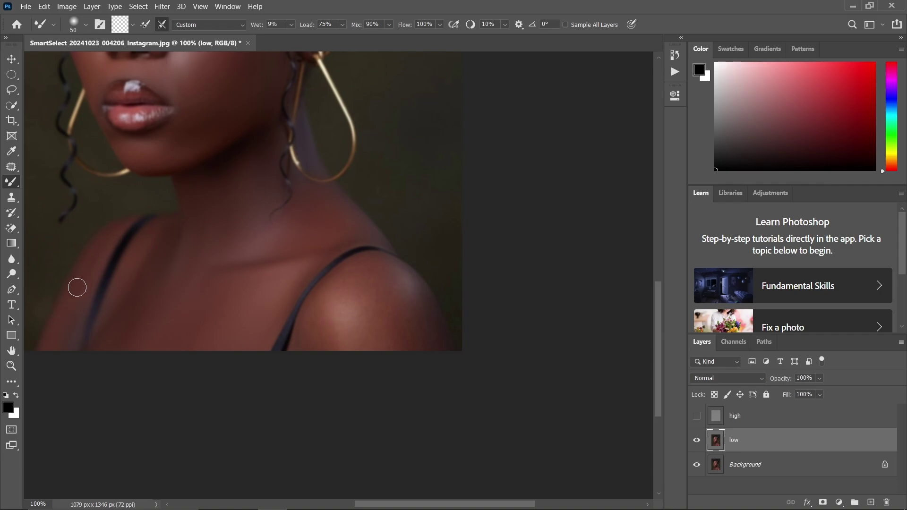
scroll(71, 301, up, 5)
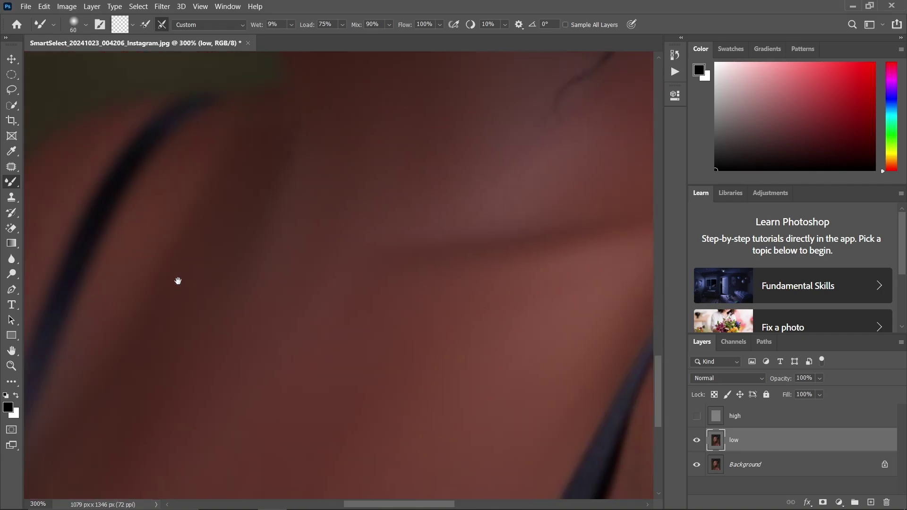
drag(178, 279, 342, 244)
key(bracketleft)
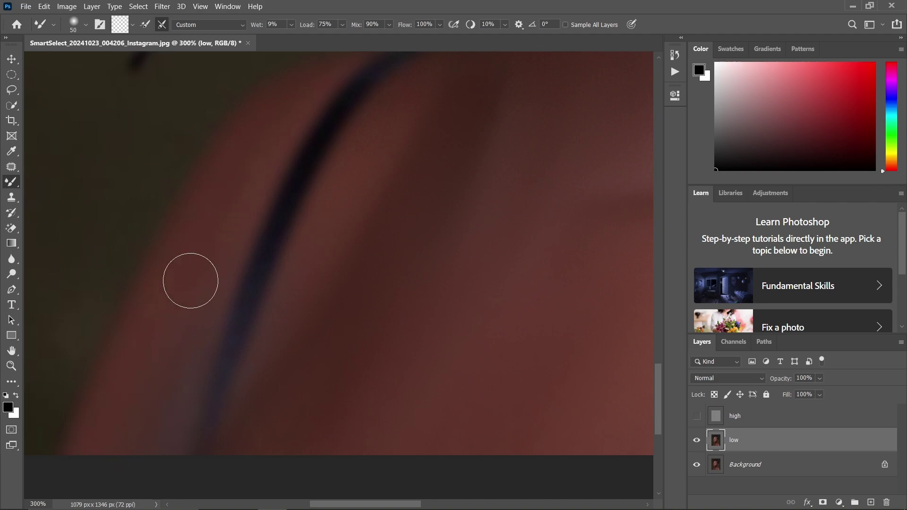
drag(188, 276, 115, 411)
key(bracketleft)
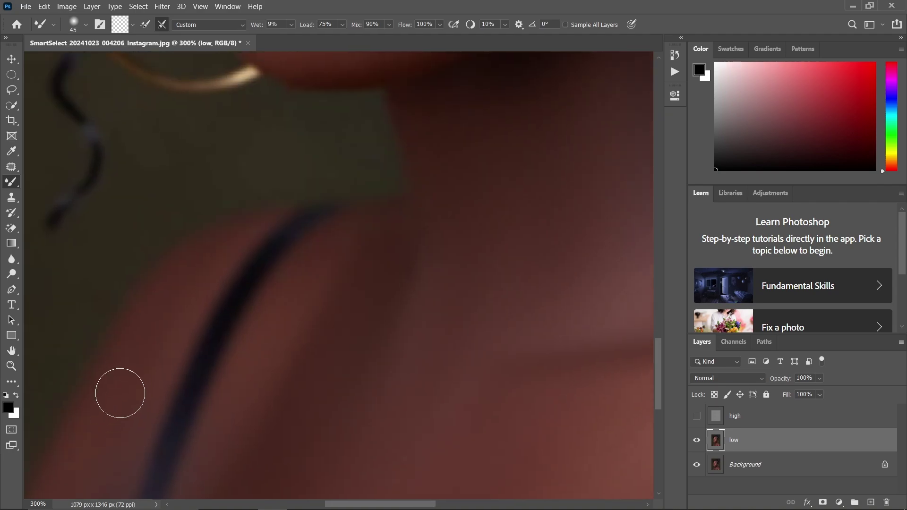
Blend the shadow beside that strap and the chest between both straps at 70 to 90 px.
key(bracketright)
key(bracketright)
key(bracketright)
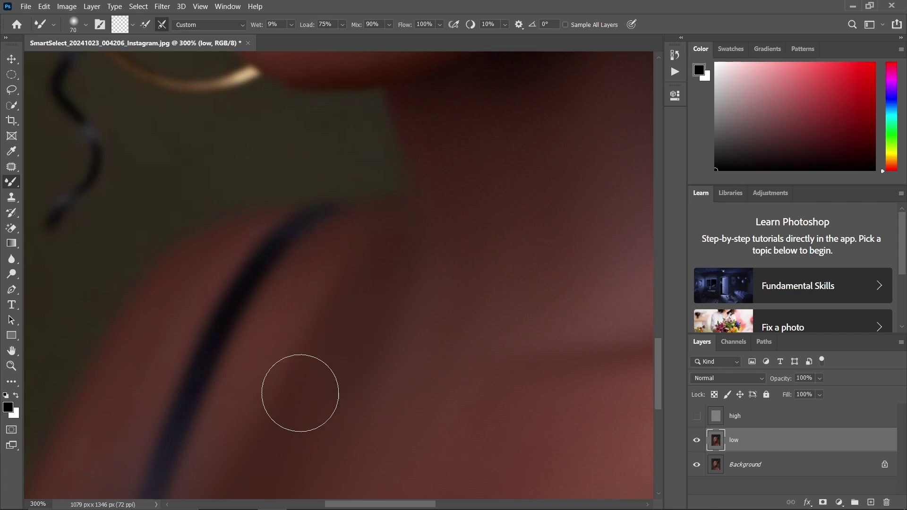
key(ctrl+minus)
key(bracketright)
key(bracketright)
key(ctrl+minus)
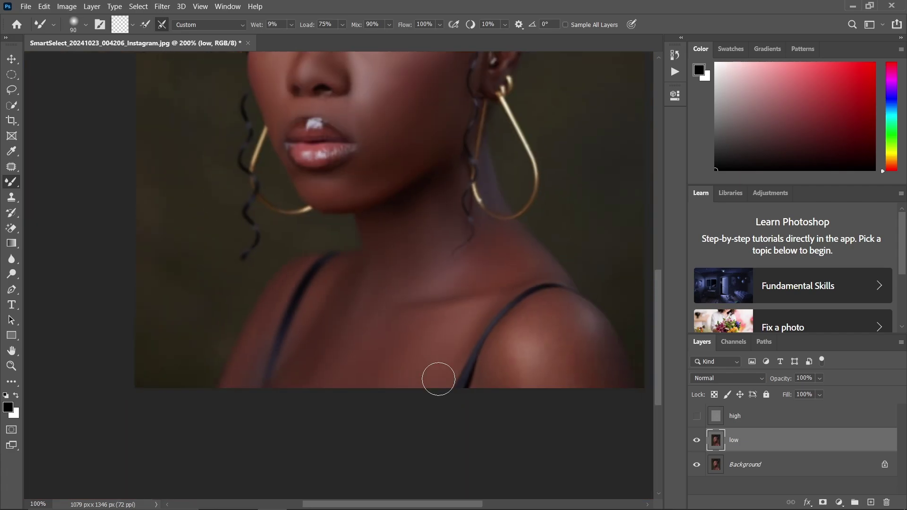
Smooth the highlight and edge of the shoulder on the visible ear's side at 70 to 90 px.
mouse_move(575, 356)
mouse_down()
mouse_move(505, 360)
mouse_move(359, 339)
mouse_up()
key(ctrl+plus)
key(bracketleft)
key(bracketleft)
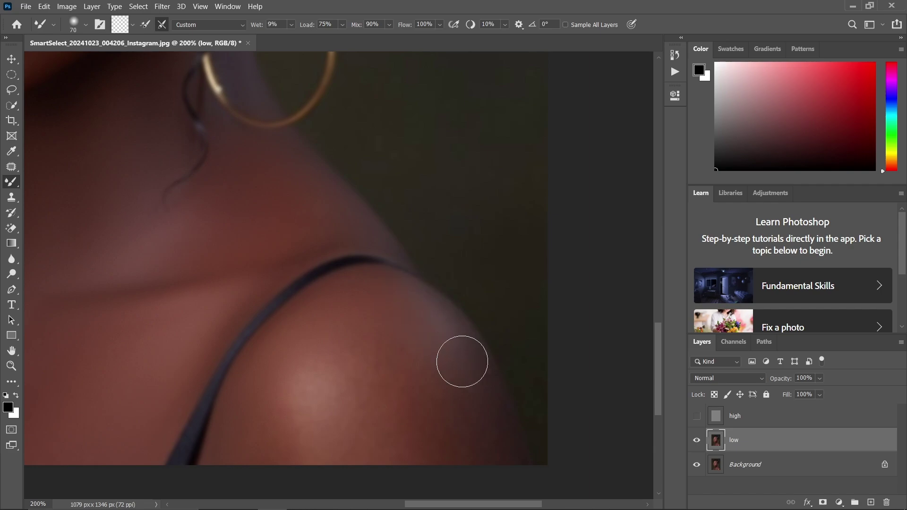
key(bracketright)
key(bracketright)
drag(430, 412, 283, 437)
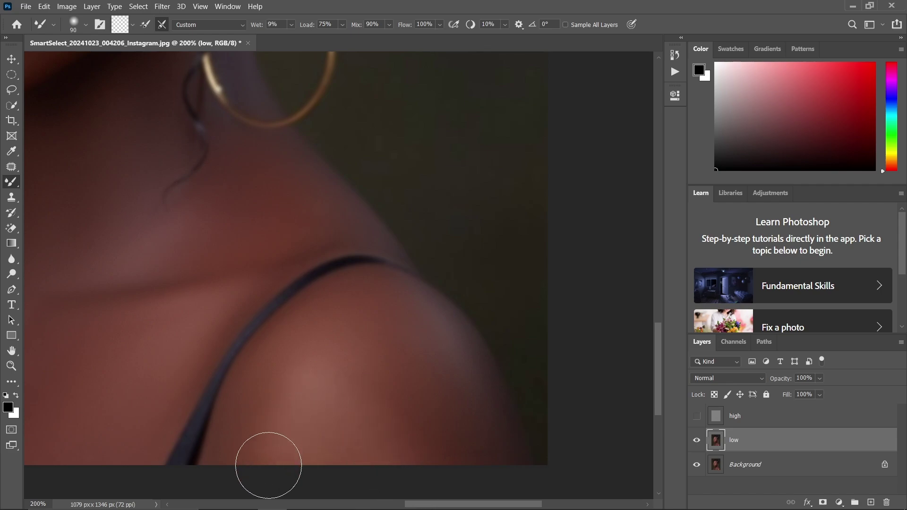
Blend the lower outer part of the same shoulder with the brush at 70 to 80 px.
key(bracketleft)
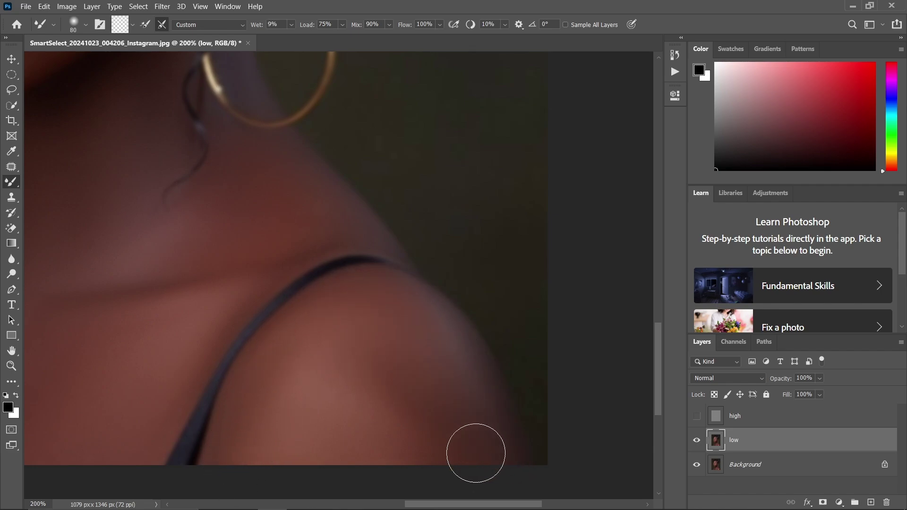
key(ctrl+minus)
key(bracketleft)
key(ctrl+plus)
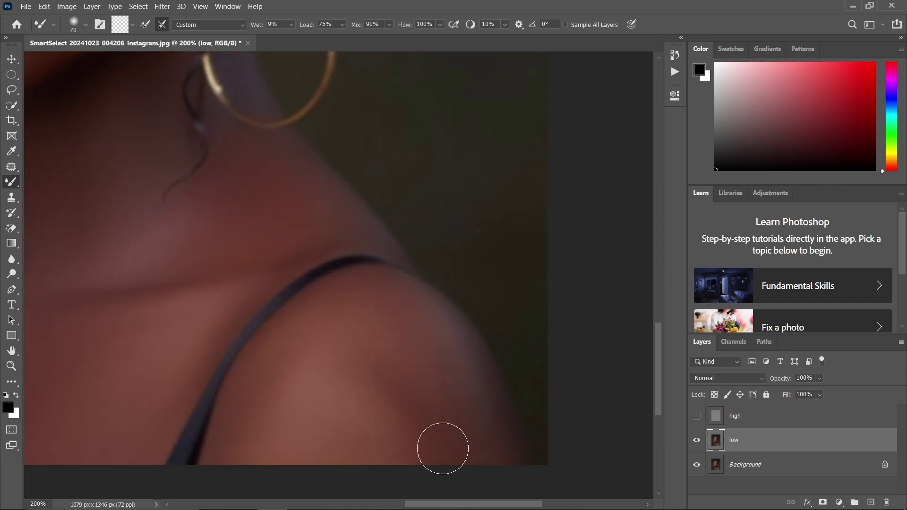
mouse_move(173, 233)
mouse_down()
mouse_move(371, 269)
mouse_move(423, 265)
mouse_up()
key(bracketright)
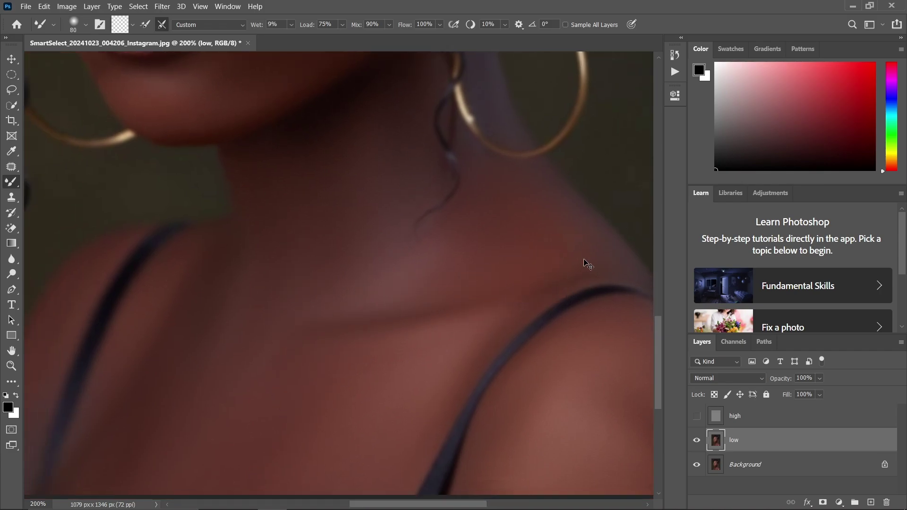
Show the high layer again and examine the retouched face, neck and shoulders at different magnifications.
key(ctrl+minus)
key(ctrl+minus)
key(ctrl+minus)
key(ctrl+plus)
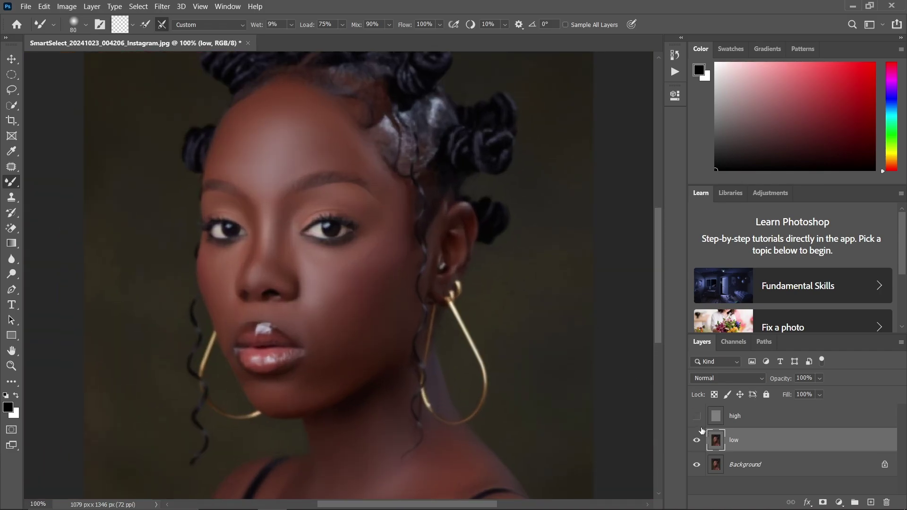
click(696, 416)
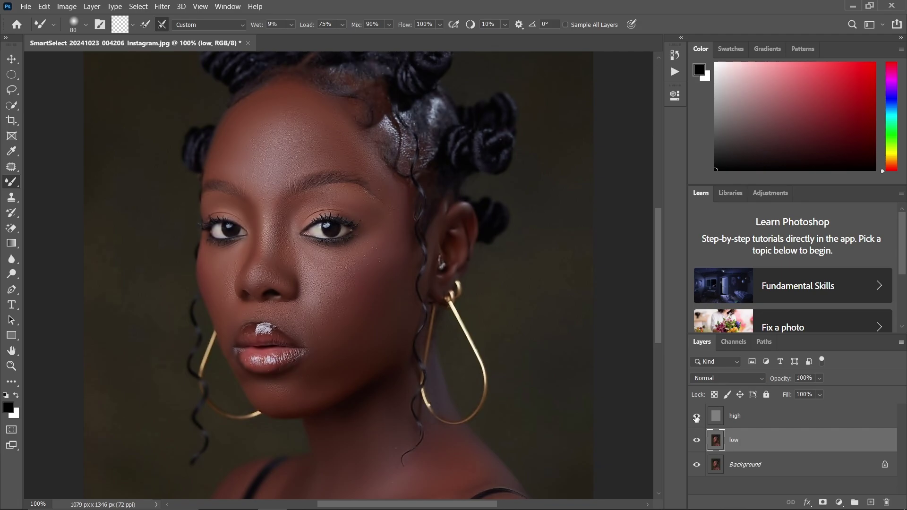
key(ctrl+plus)
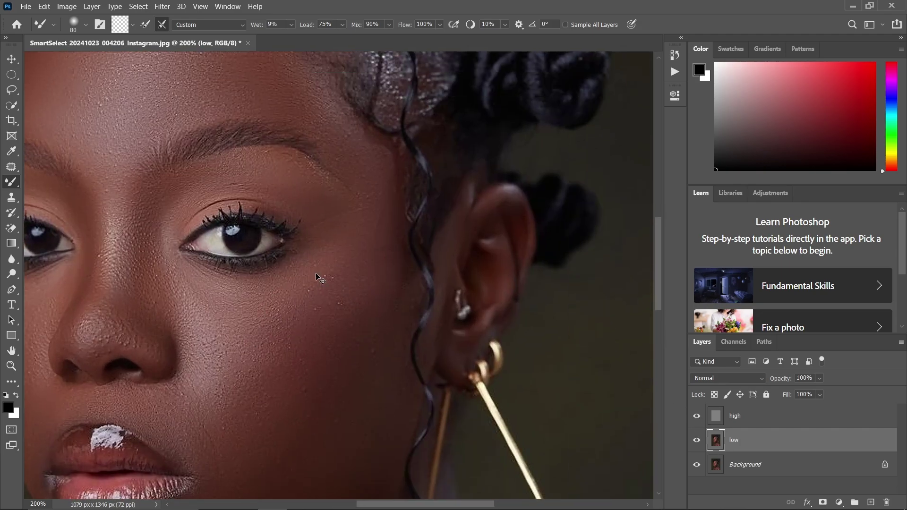
key(ctrl+minus)
key(ctrl+minus)
key(ctrl+plus)
scroll(311, 264, down, 5)
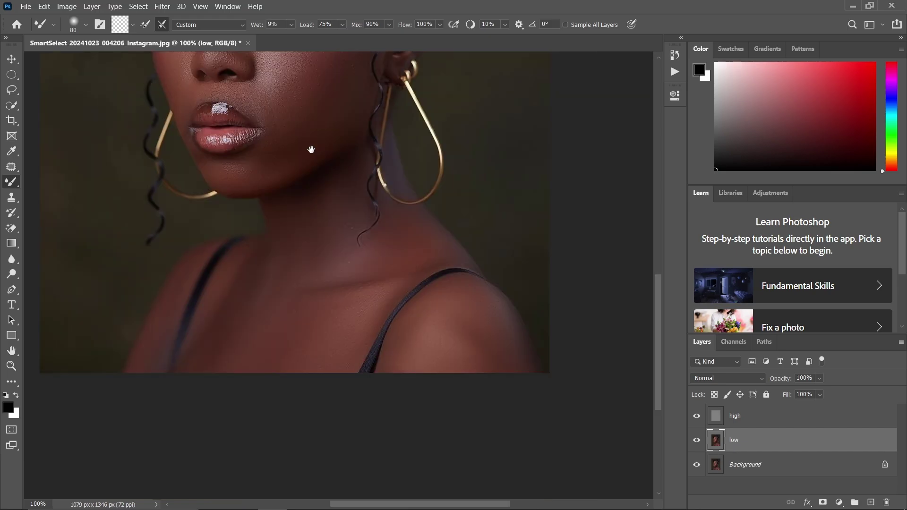
key(ctrl+plus)
drag(299, 162, 247, 265)
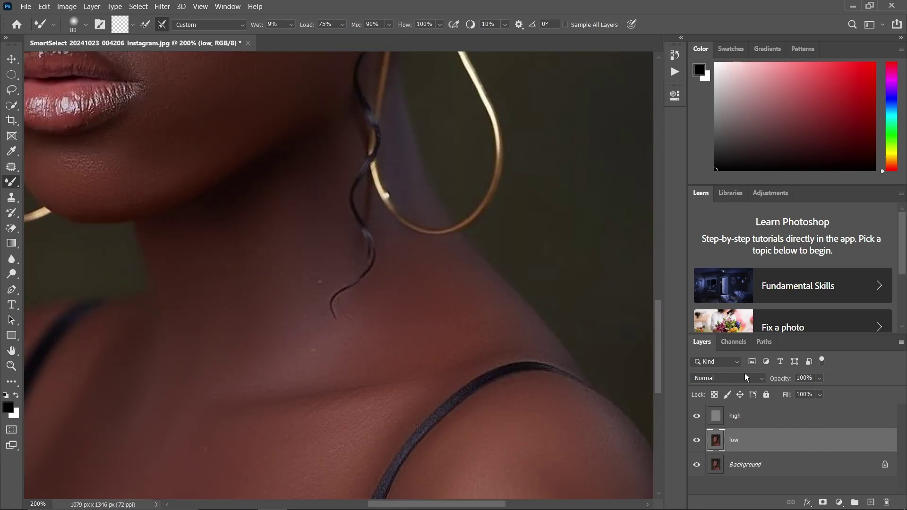
Hide the high layer and further blend the collarbone and chest with the brush at 70 to 90 px.
click(696, 416)
key(bracketleft)
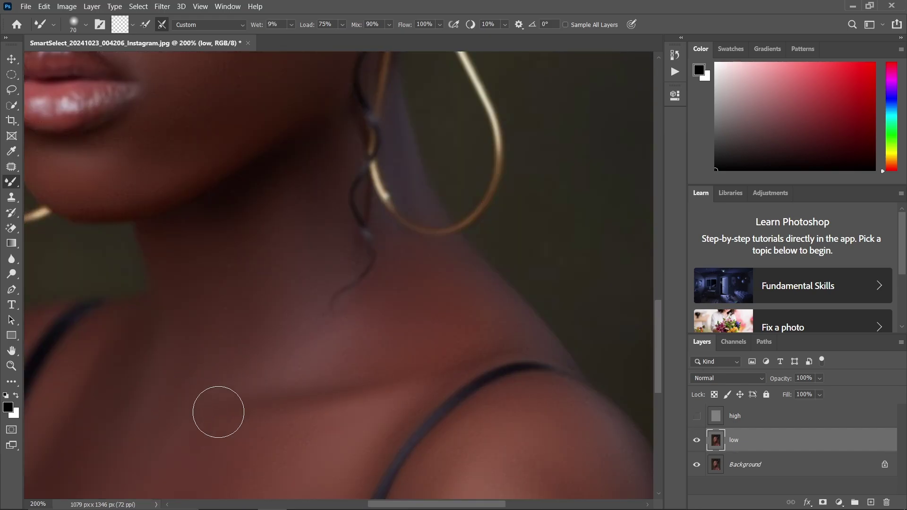
key(bracketright)
key(ctrl+minus)
key(bracketright)
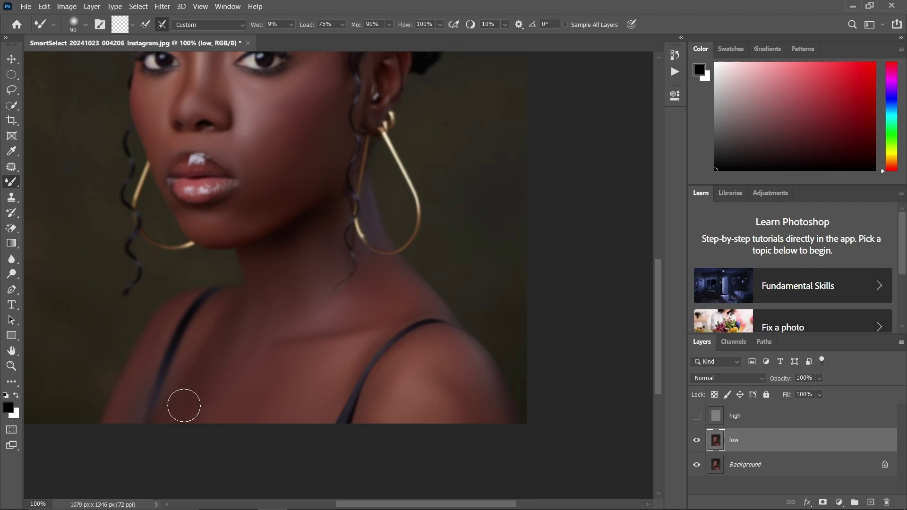
key(bracketright)
Blend the forehead skin between the eyebrows with the brush at about 70 px.
key(ctrl+plus)
drag(261, 173, 267, 385)
key(bracketleft)
key(bracketleft)
key(bracketleft)
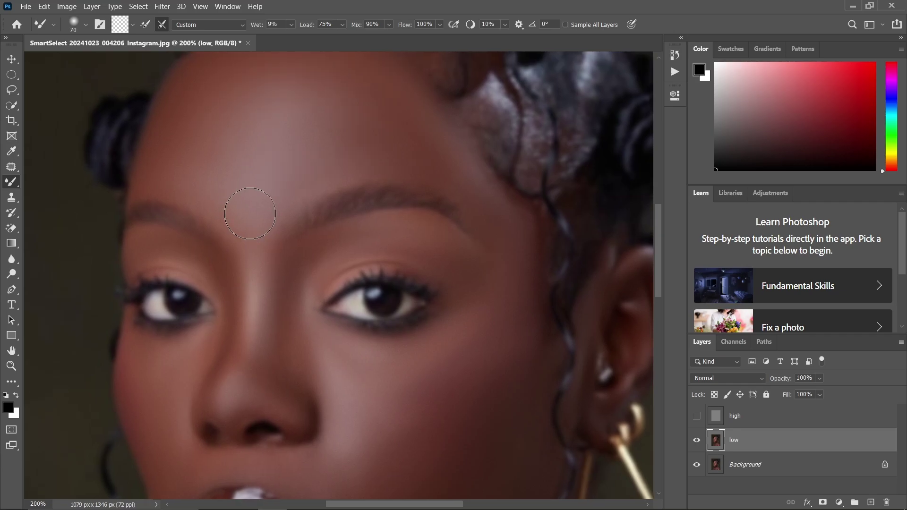
Smooth the temple beside the eye nearest the visible ear with the brush at about 60 px.
drag(449, 214, 332, 189)
key(bracketleft)
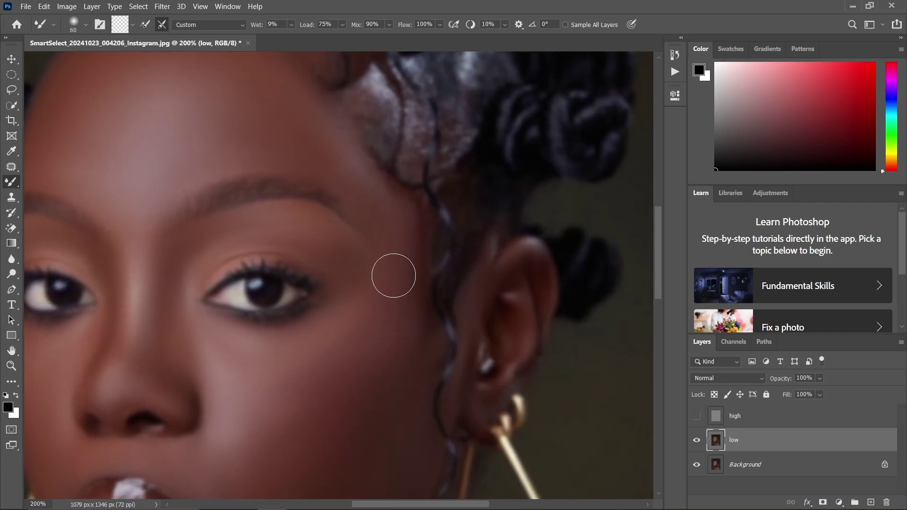
key(bracketleft)
Blend the side of the nose at 45 to 50 px and show the high layer again.
drag(158, 278, 288, 317)
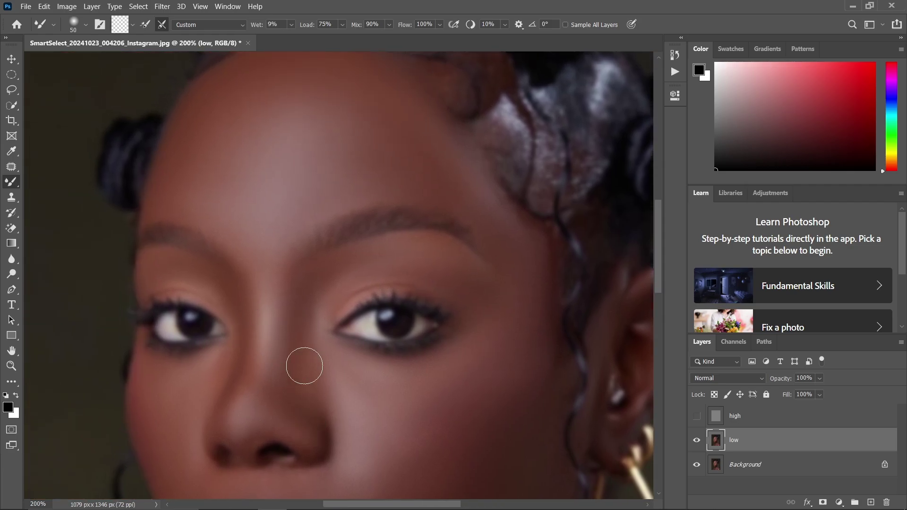
key(bracketleft)
click(695, 421)
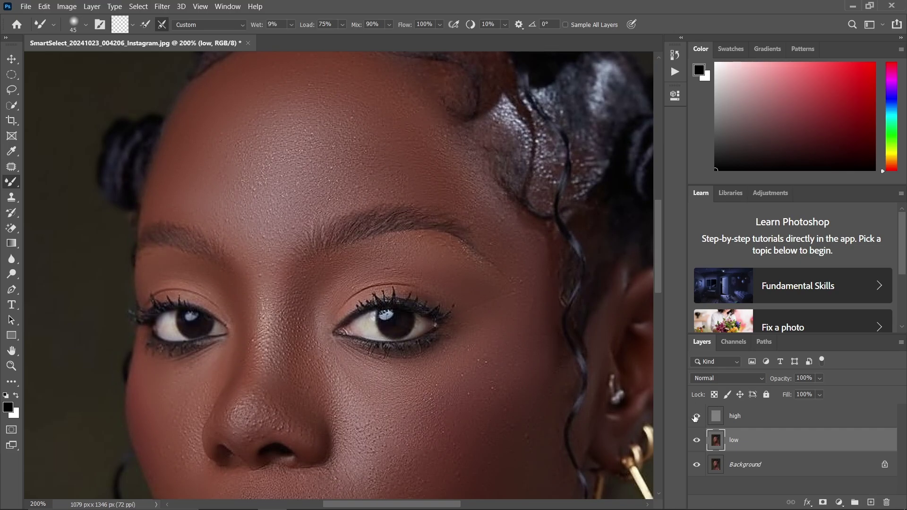
Check the skin with the high layer hidden and shown, and group the high and low layers.
drag(453, 382, 427, 255)
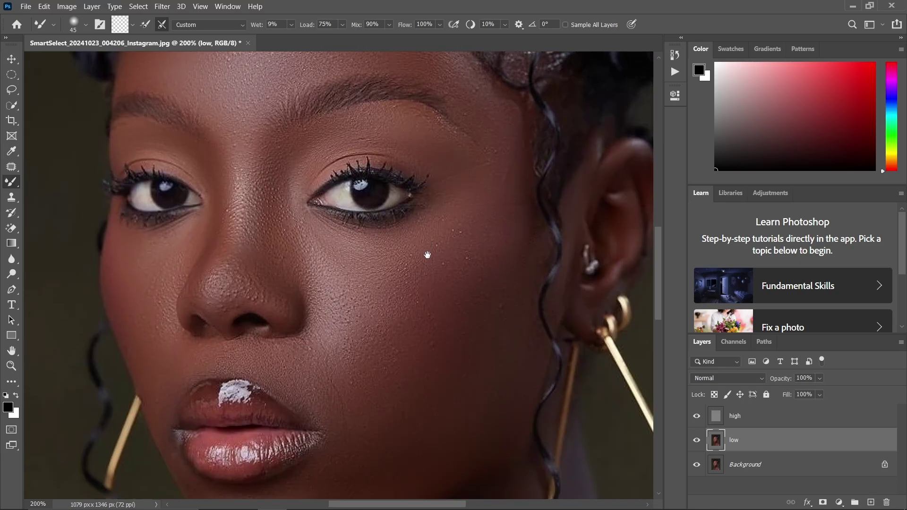
click(696, 415)
click(696, 415)
shift+click(744, 415)
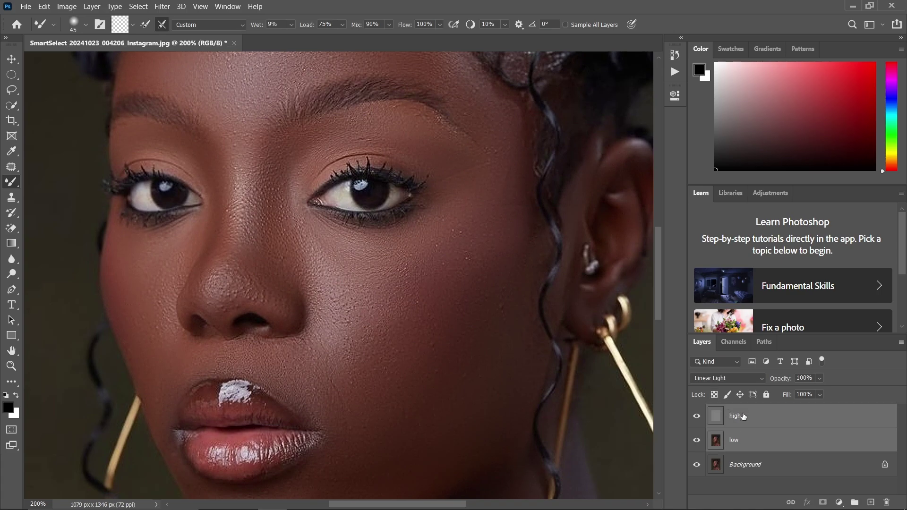
key(ctrl+g)
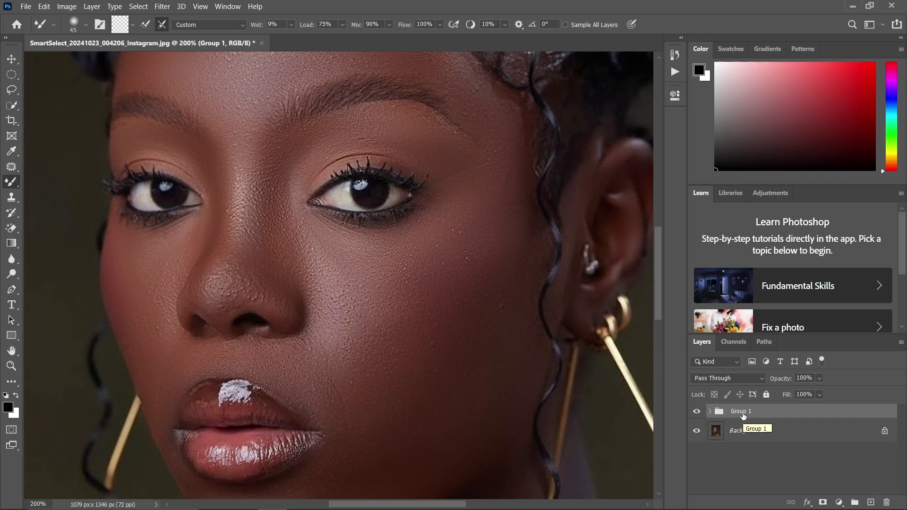
Compare the portrait with the retouching group hidden and shown, both close up on the face and in full.
key(ctrl+minus)
key(ctrl+minus)
key(ctrl+minus)
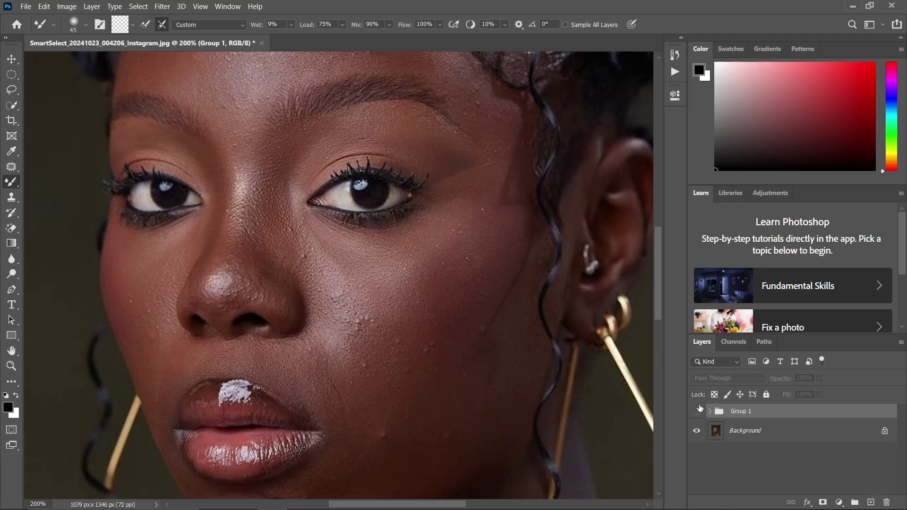
key(ctrl+plus)
key(ctrl+plus)
key(ctrl+plus)
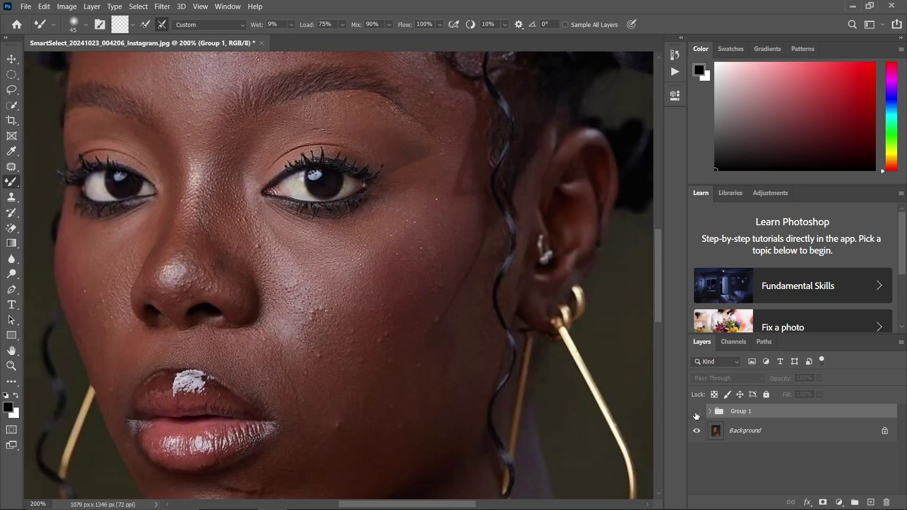
click(697, 411)
key(ctrl+minus)
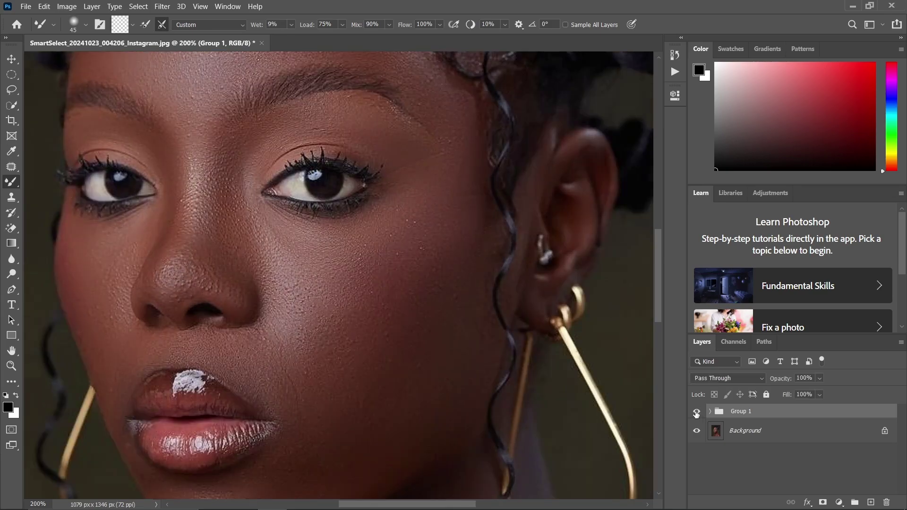
click(696, 412)
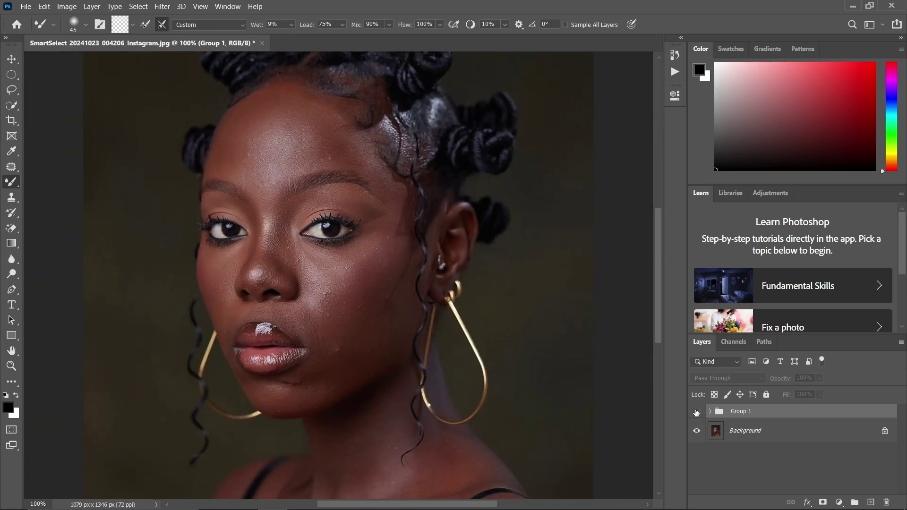
click(696, 411)
click(696, 412)
click(696, 411)
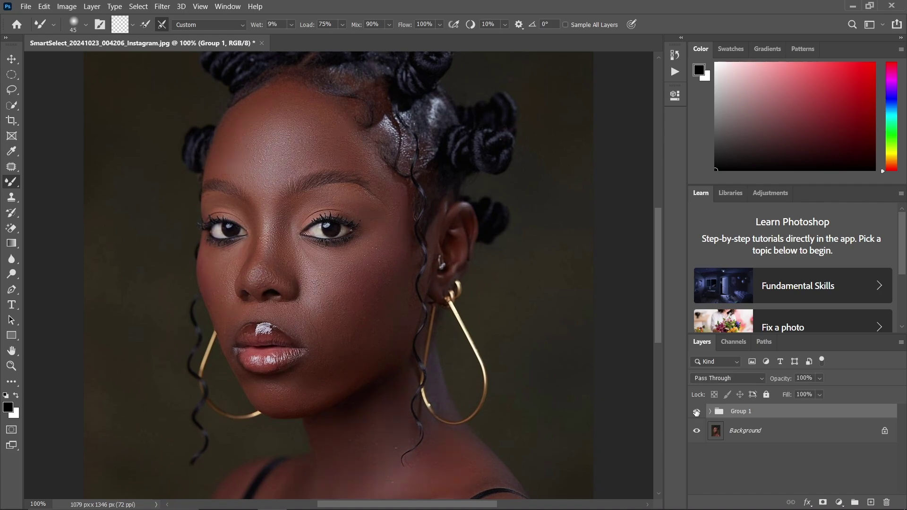
click(696, 411)
key(ctrl+plus)
click(696, 412)
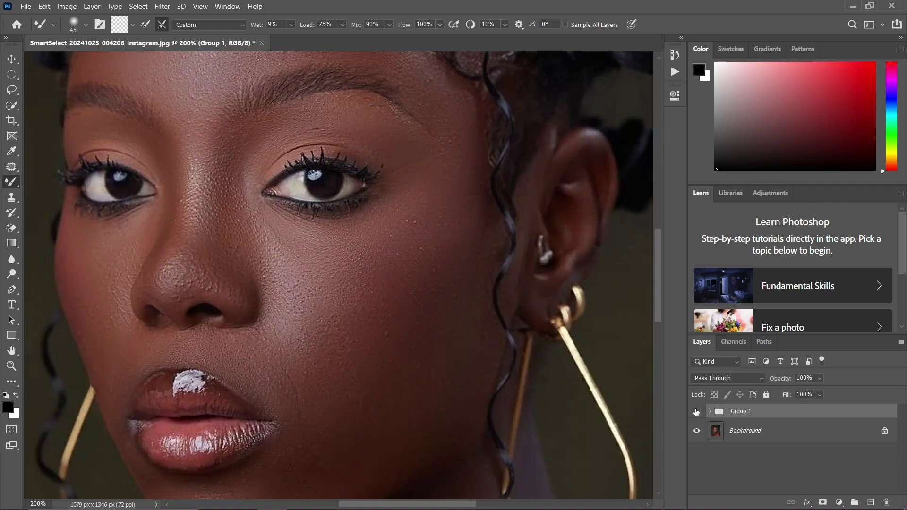
click(697, 411)
click(696, 411)
click(696, 412)
key(ctrl+minus)
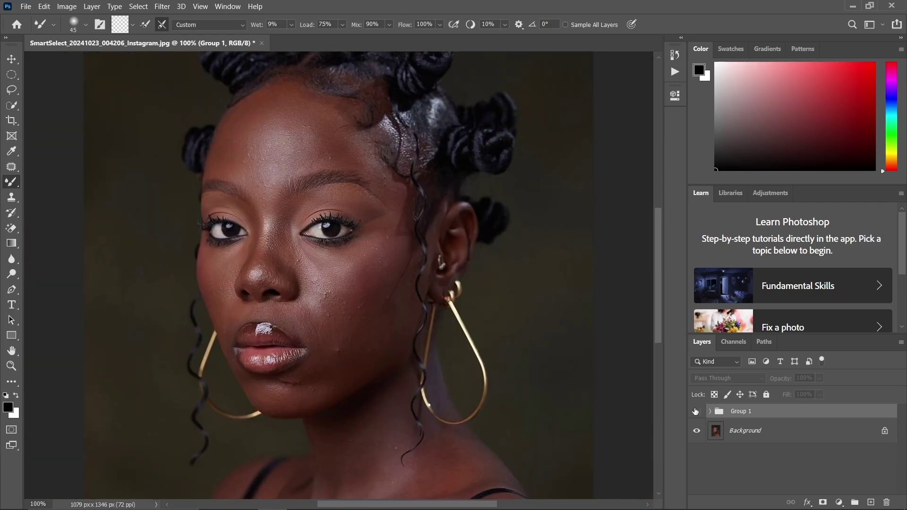
key(ctrl+plus)
click(696, 412)
click(696, 411)
key(ctrl+minus)
click(696, 412)
key(ctrl+plus)
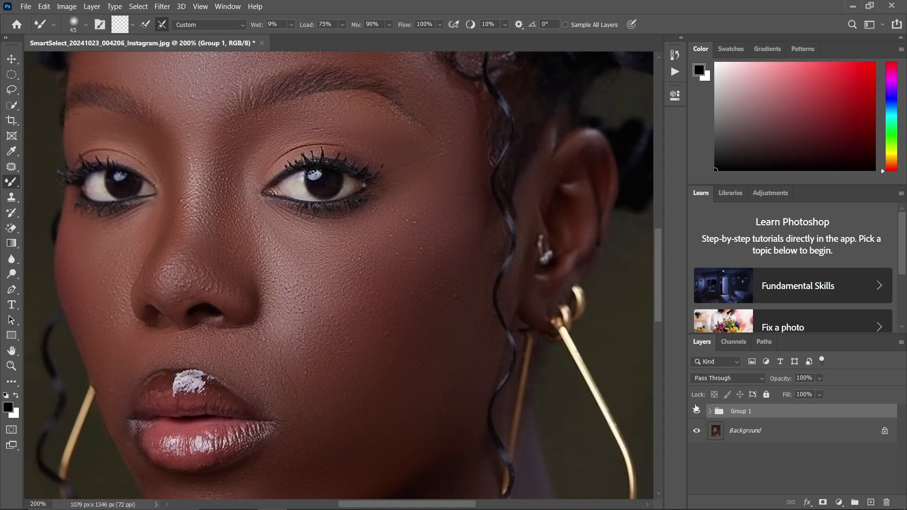
key(ctrl+minus)
key(ctrl+minus)
key(ctrl+minus)
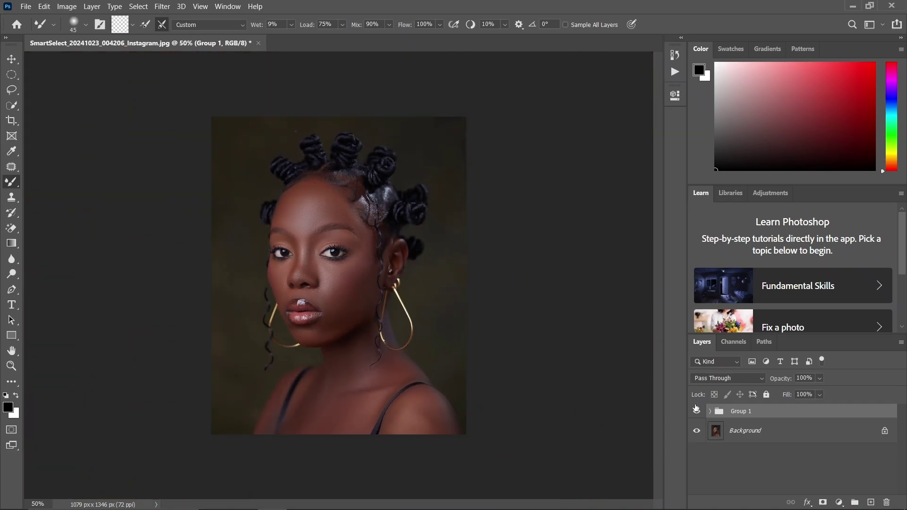
key(ctrl+plus)
key(ctrl+plus)
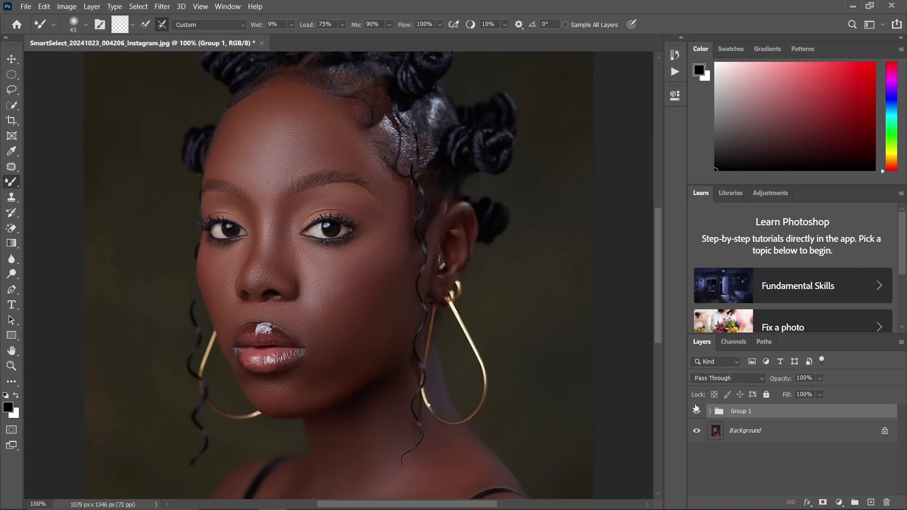
click(696, 410)
click(696, 410)
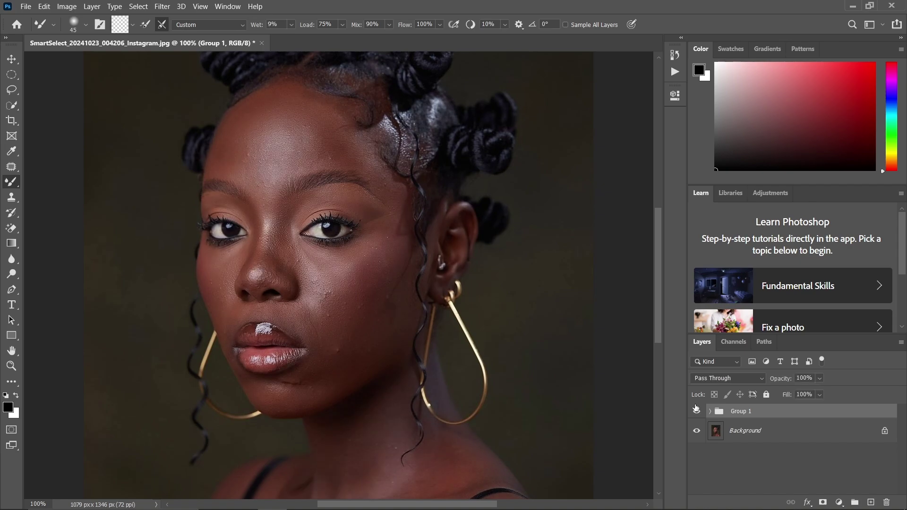
key(ctrl+plus)
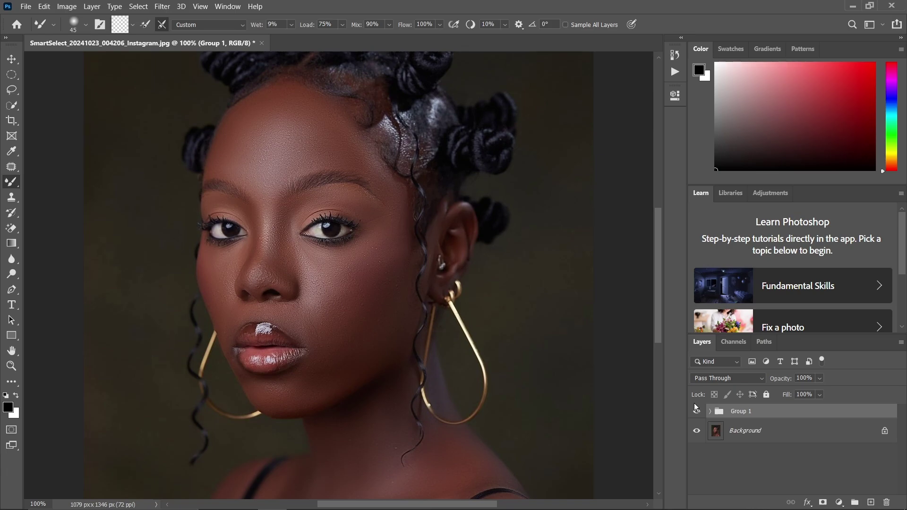
Merge all layers into the Background layer and duplicate it.
key(ctrl+shift+e)
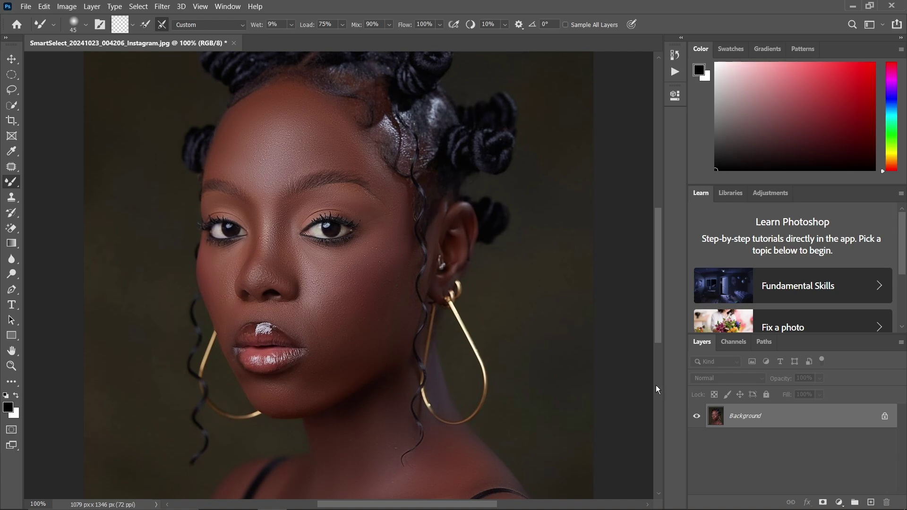
key(ctrl+j)
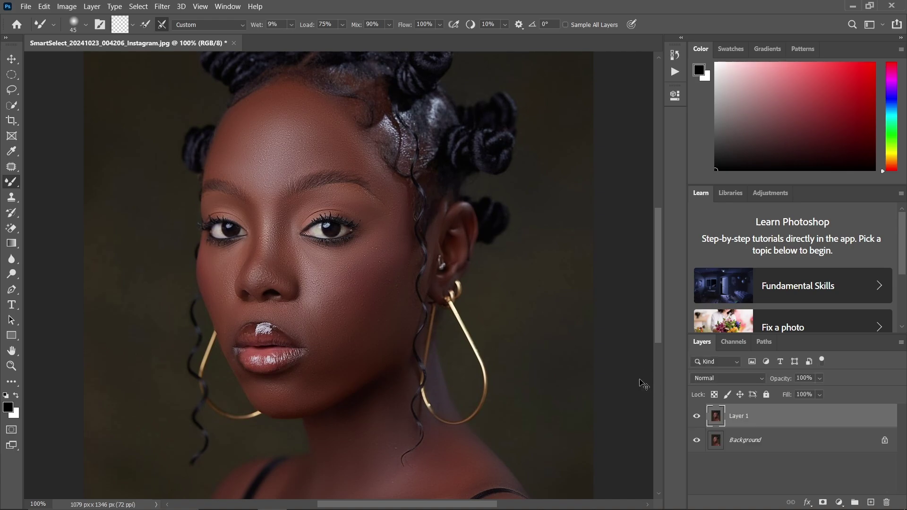
key(ctrl+plus)
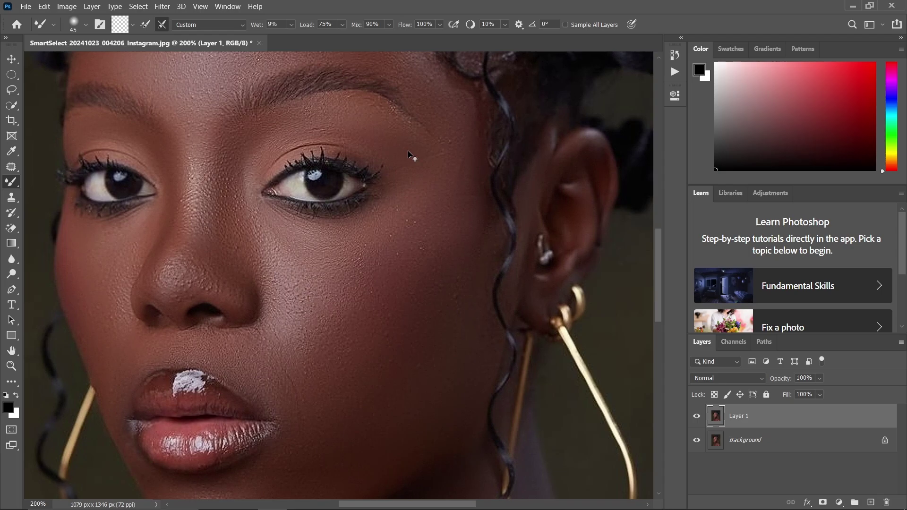
key(ctrl+minus)
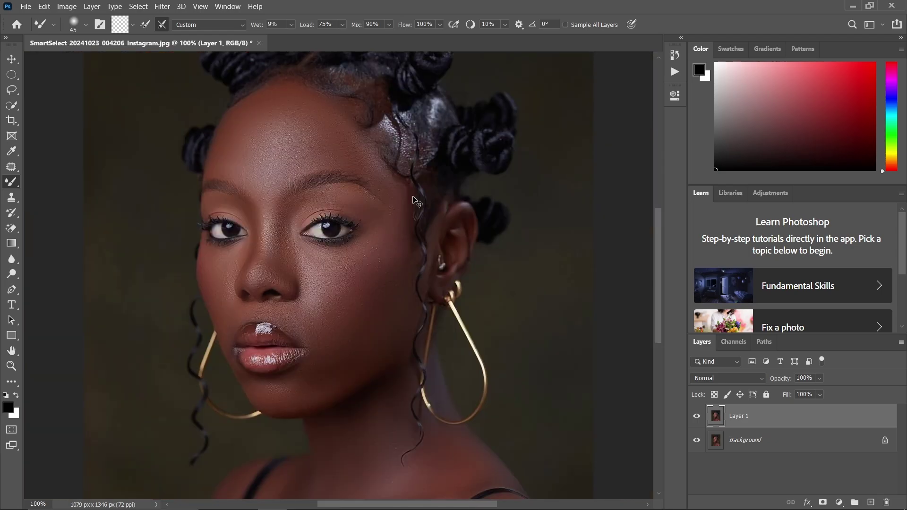
key(ctrl+plus)
key(ctrl+minus)
Group the retouch above the Background layer, compare it hidden and shown, and set the group's opacity to 95%.
key(ctrl+g)
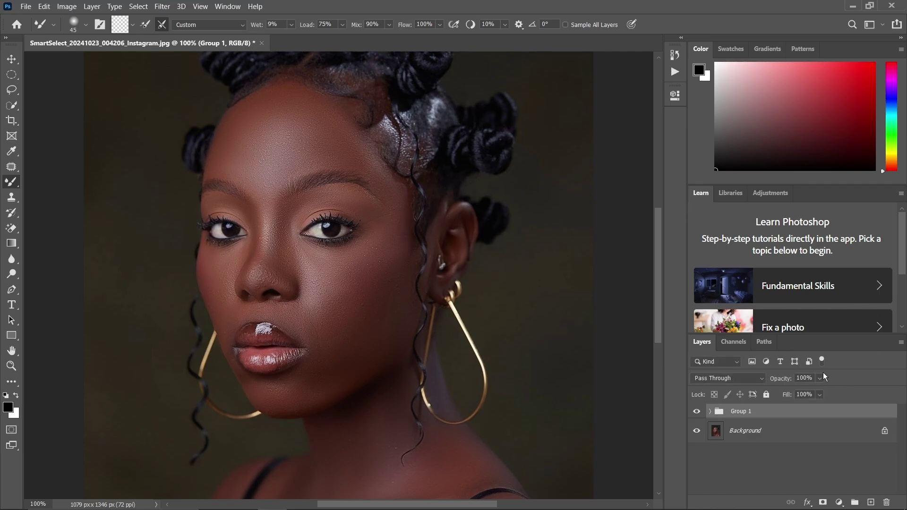
key(ctrl+plus)
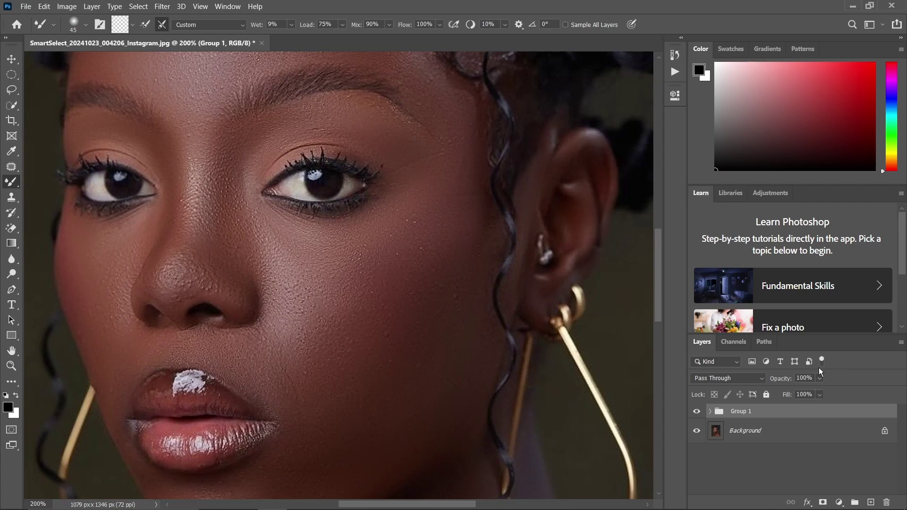
key(ctrl+minus)
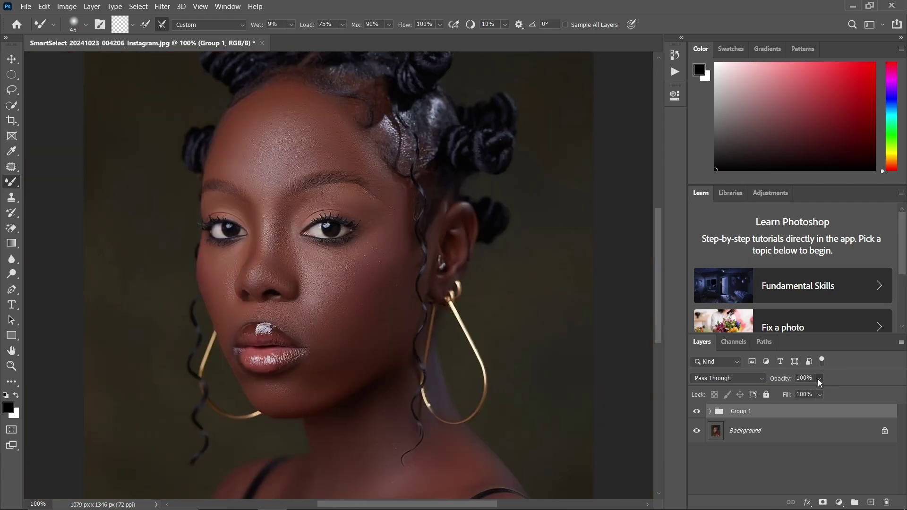
key(ctrl+plus)
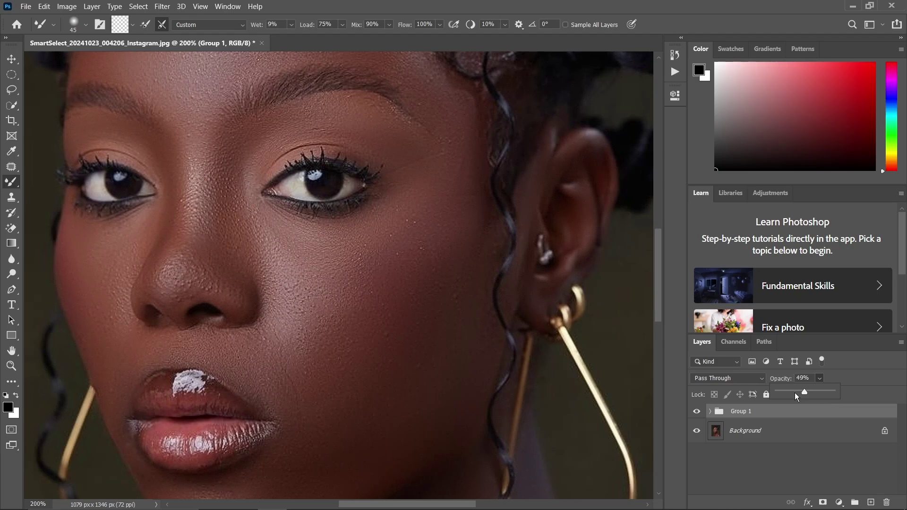
drag(795, 393, 816, 395)
key(ctrl+minus)
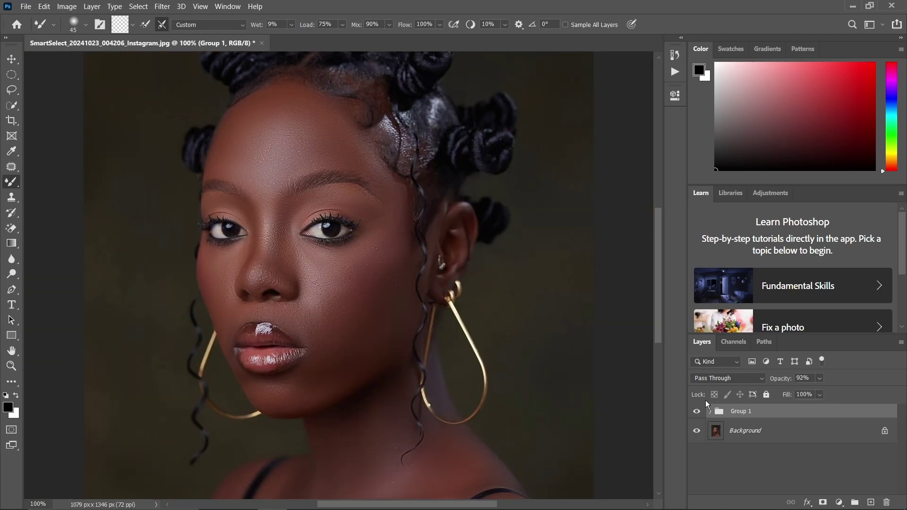
click(696, 410)
click(696, 410)
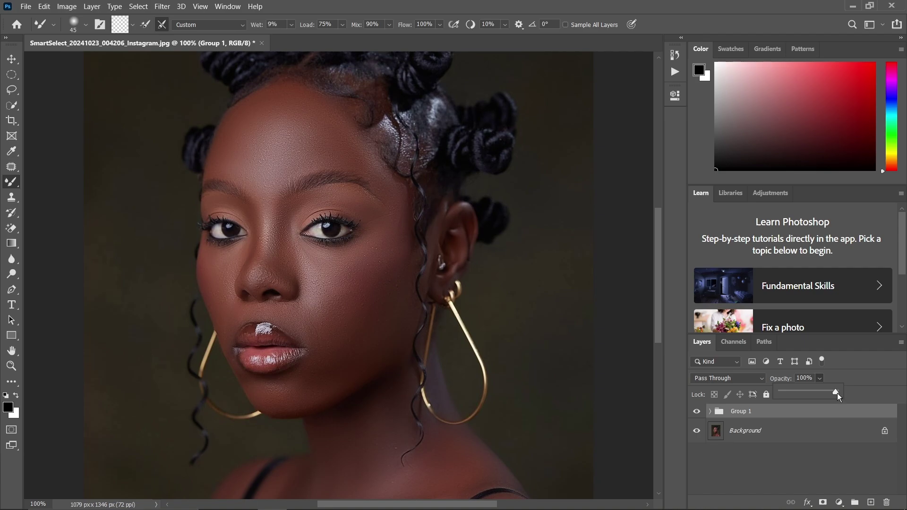
drag(836, 393, 832, 393)
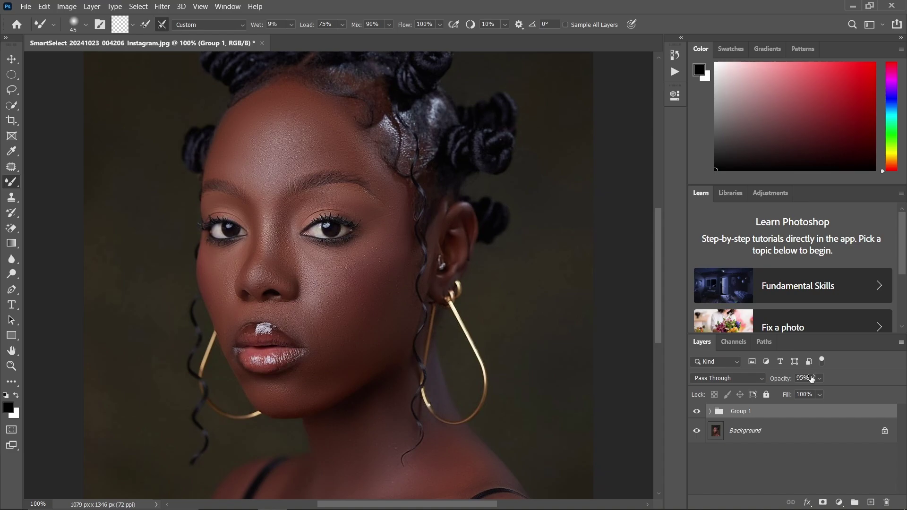
Leave only the Background layer in the document and duplicate it as a new working layer.
key(Delete)
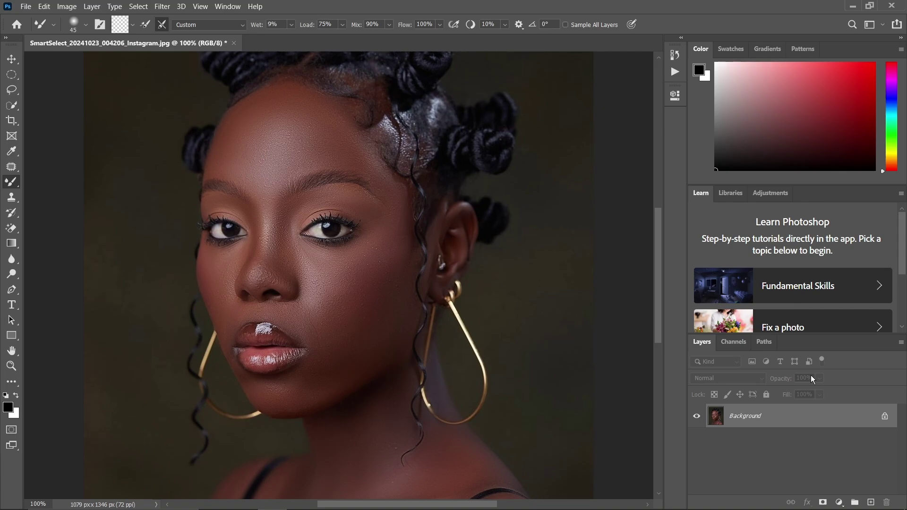
key(ctrl+j)
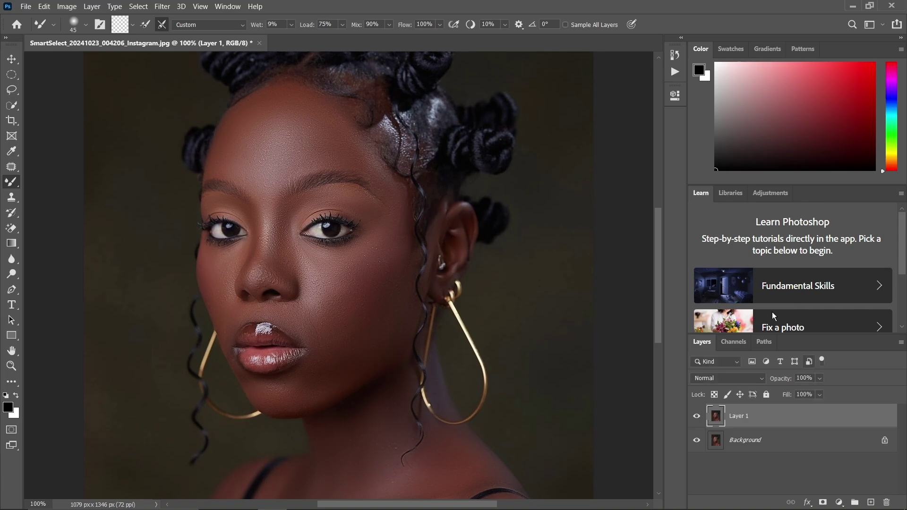
key(ctrl+plus)
scroll(442, 202, up, 5)
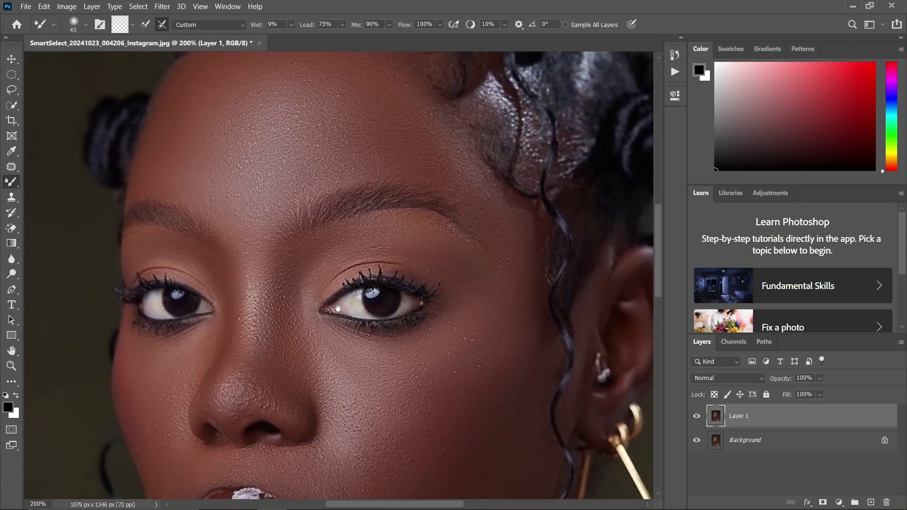
key(ctrl+minus)
scroll(348, 258, down, 2)
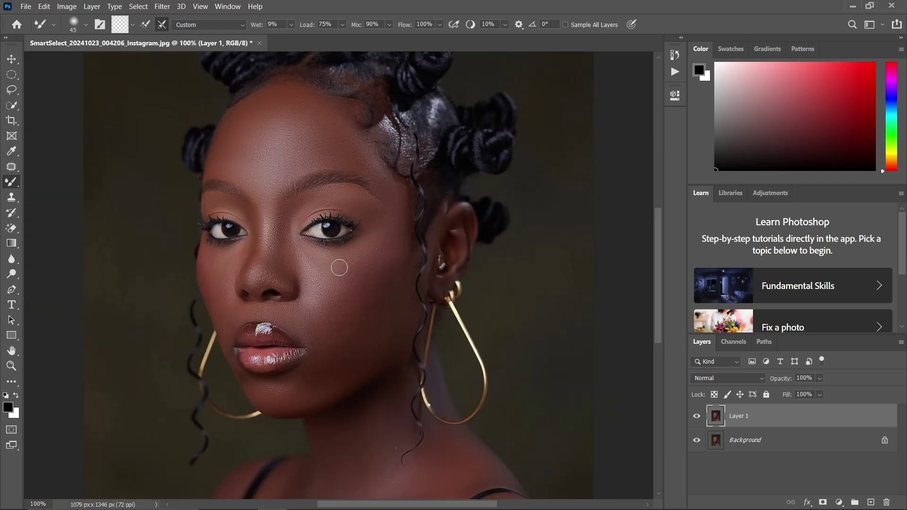
drag(360, 240, 381, 292)
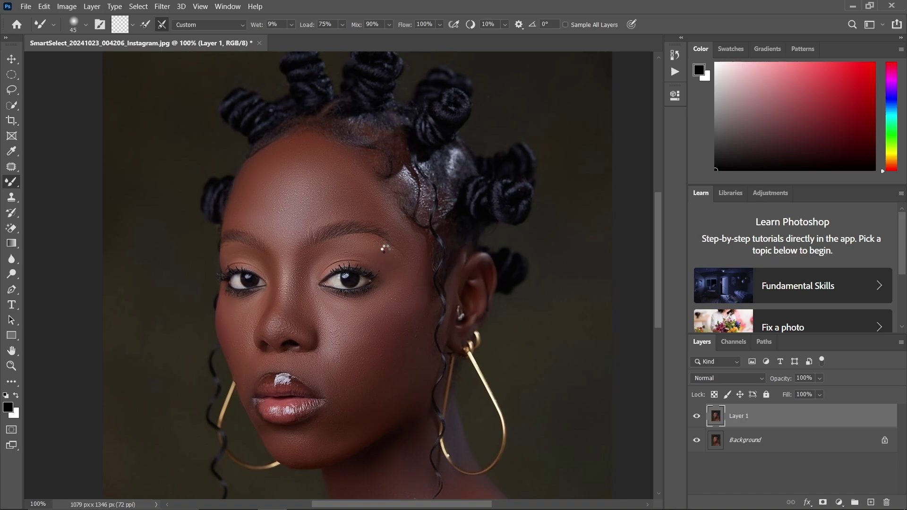
Open the Camera Raw filter with a side-by-side before/after view at 100% and set Highlights to -14.
key(ctrl+shift+a)
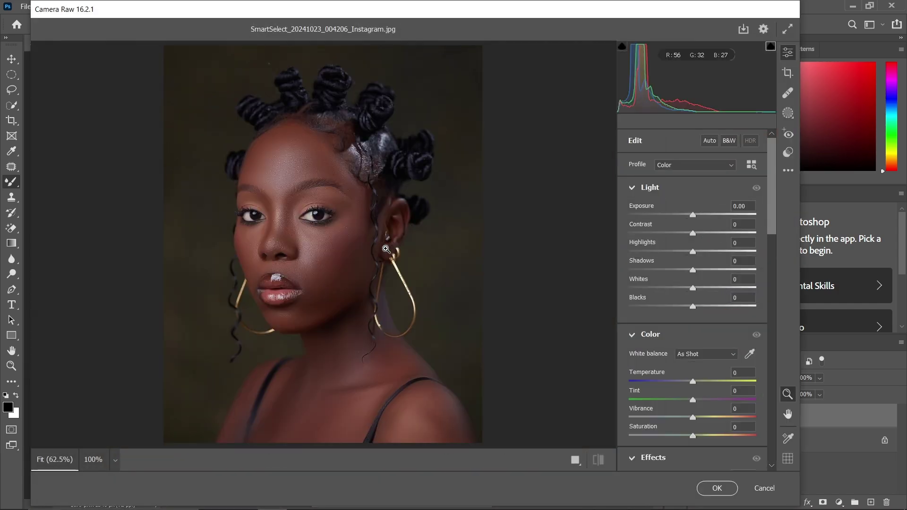
click(598, 461)
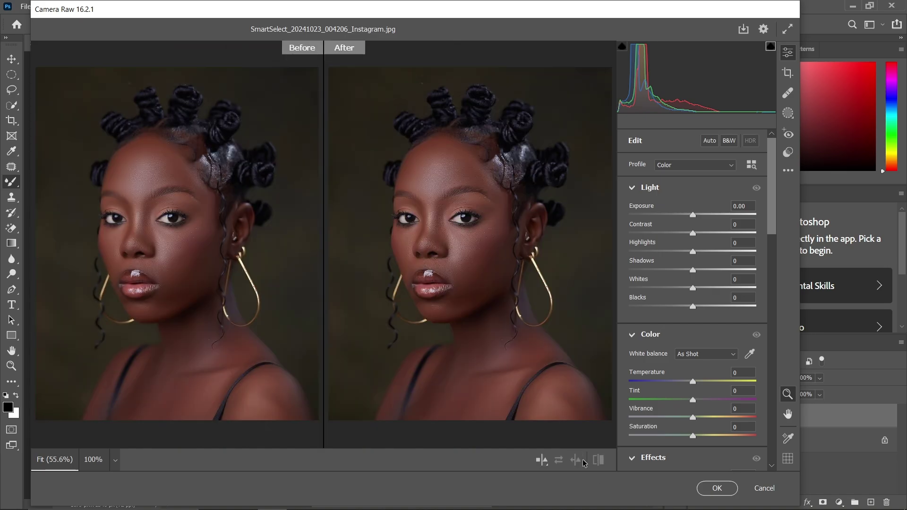
click(592, 363)
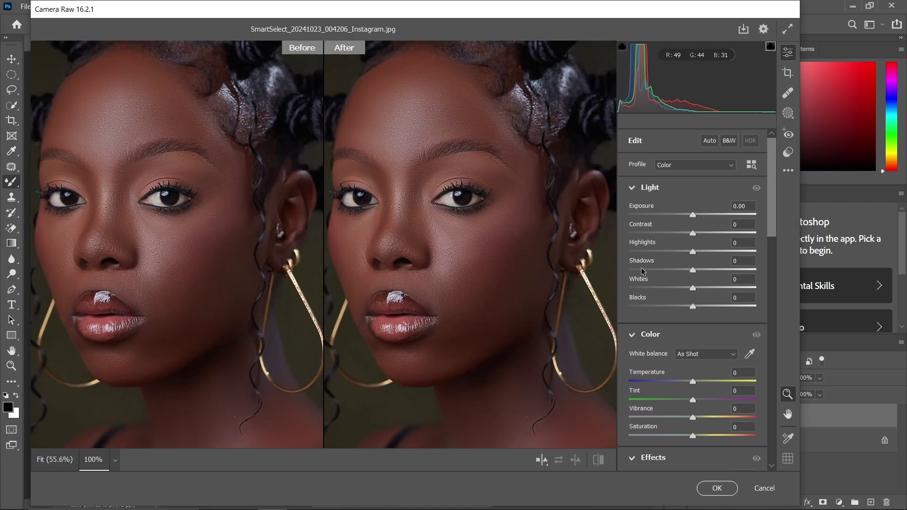
mouse_move(690, 252)
mouse_down()
mouse_move(680, 247)
mouse_move(685, 255)
mouse_up()
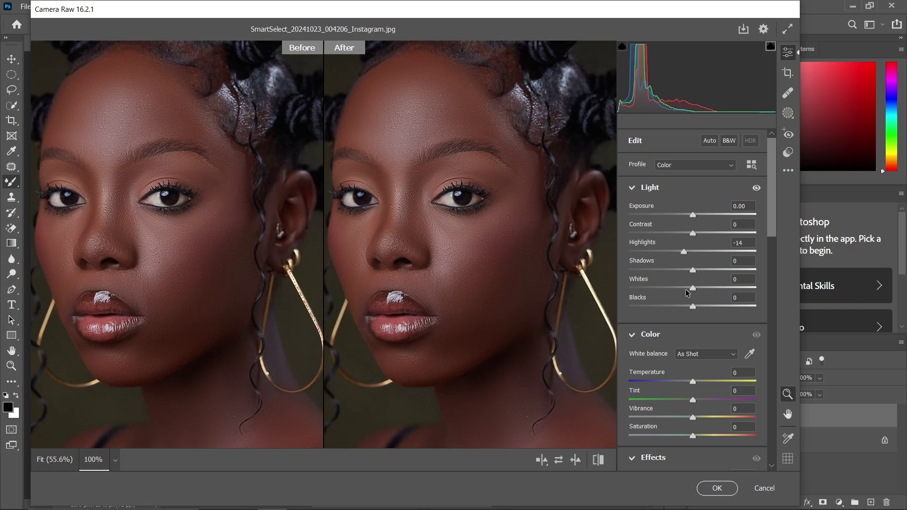
Adjust the portrait's light in Camera Raw by setting Whites to -13, Contrast to +7 and Blacks to -7.
drag(685, 290, 690, 307)
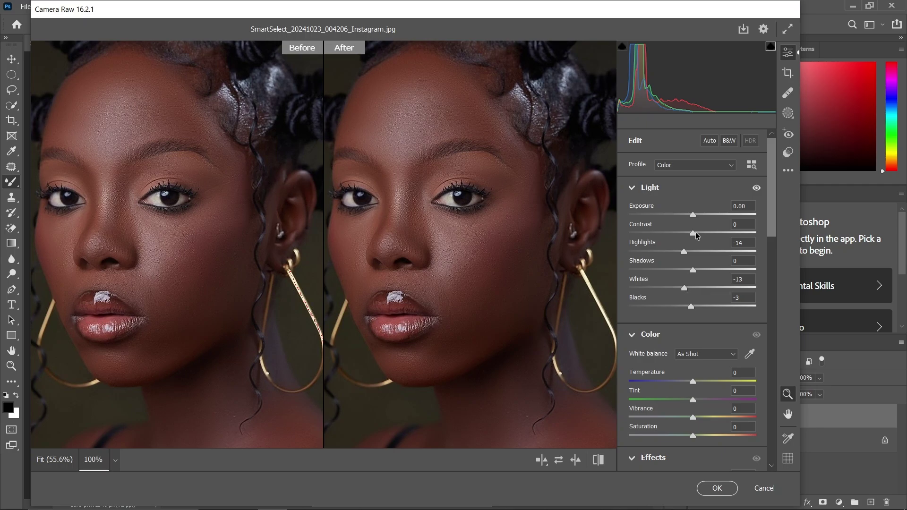
drag(696, 236, 699, 236)
drag(698, 236, 700, 236)
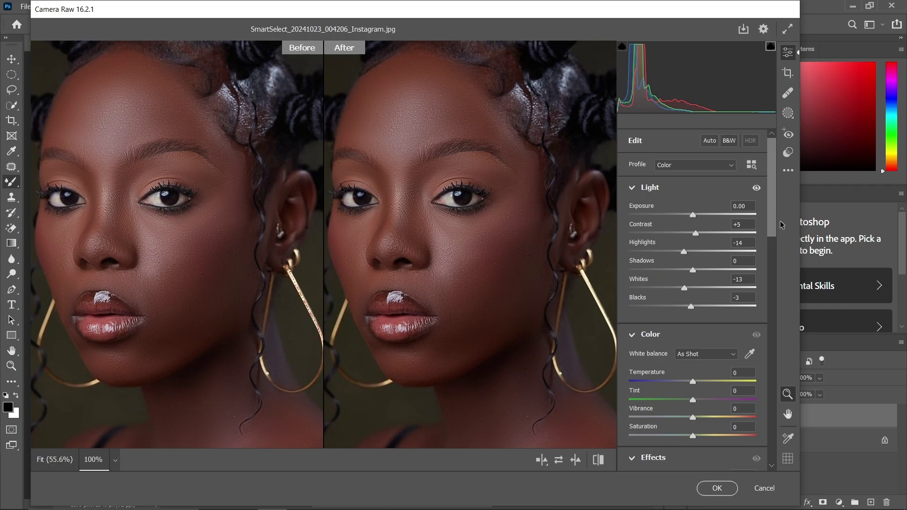
drag(684, 302, 681, 303)
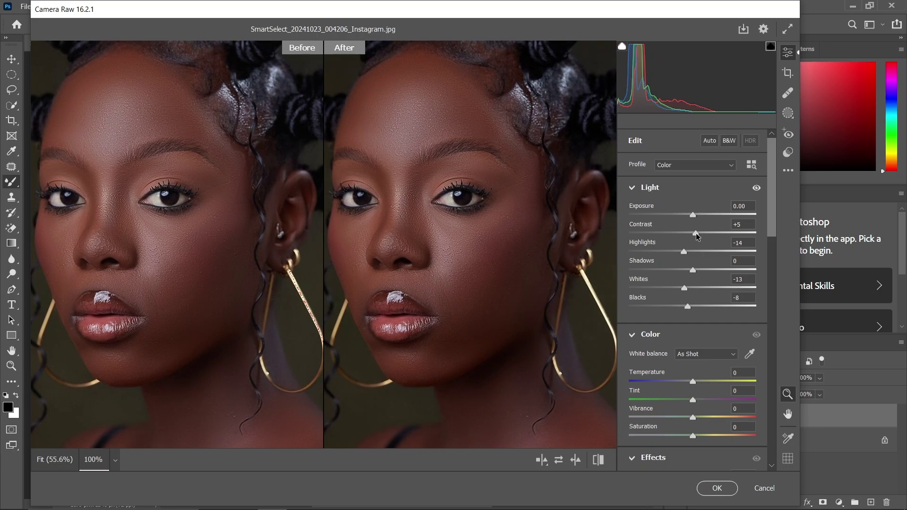
drag(696, 234, 701, 233)
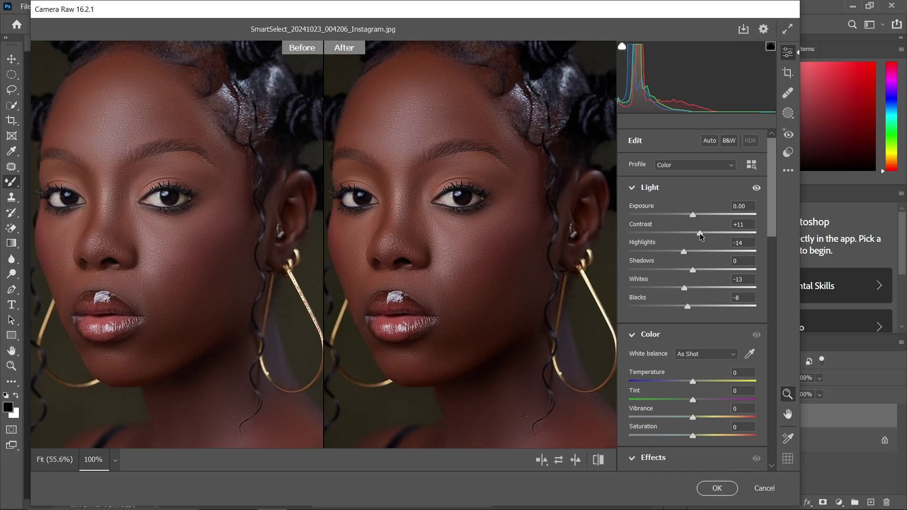
drag(700, 235, 697, 234)
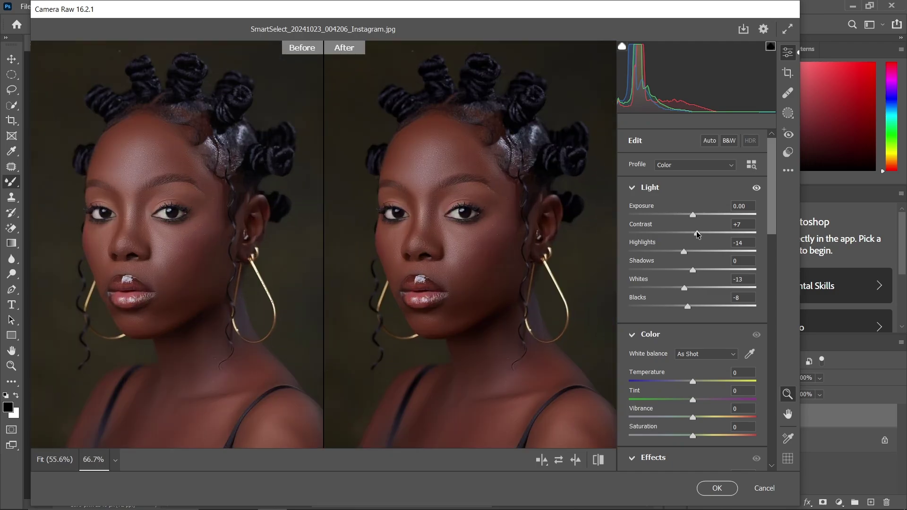
key(ctrl+alt+0)
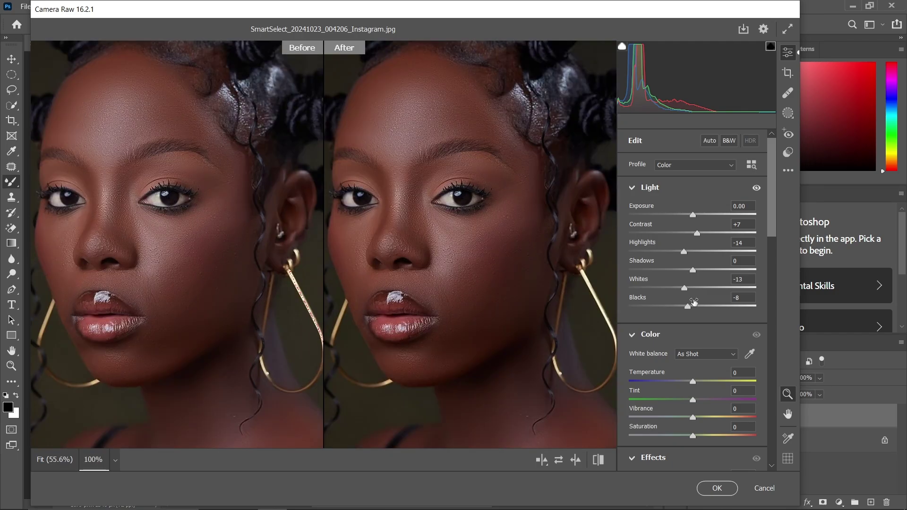
drag(688, 307, 690, 309)
Lower the Reds saturation to -36 in the Color Mixer.
scroll(773, 195, down, 1)
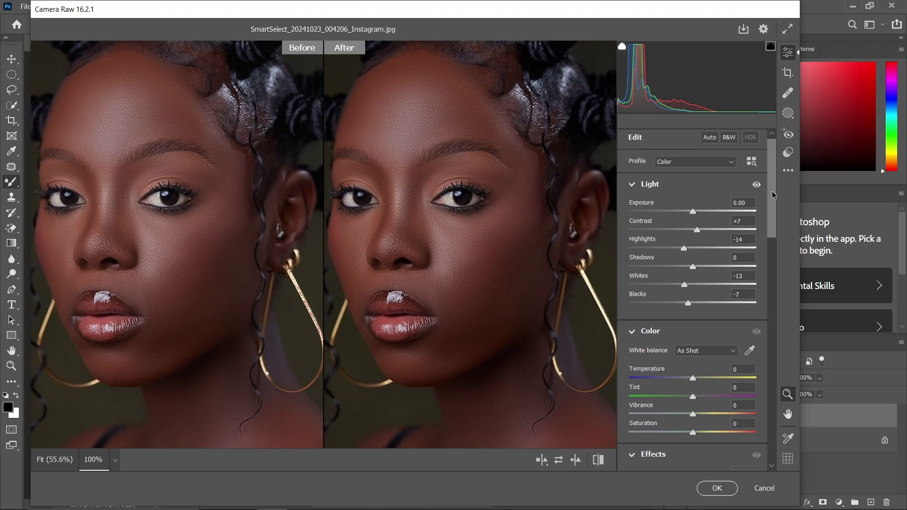
drag(773, 195, 775, 297)
drag(692, 321, 635, 299)
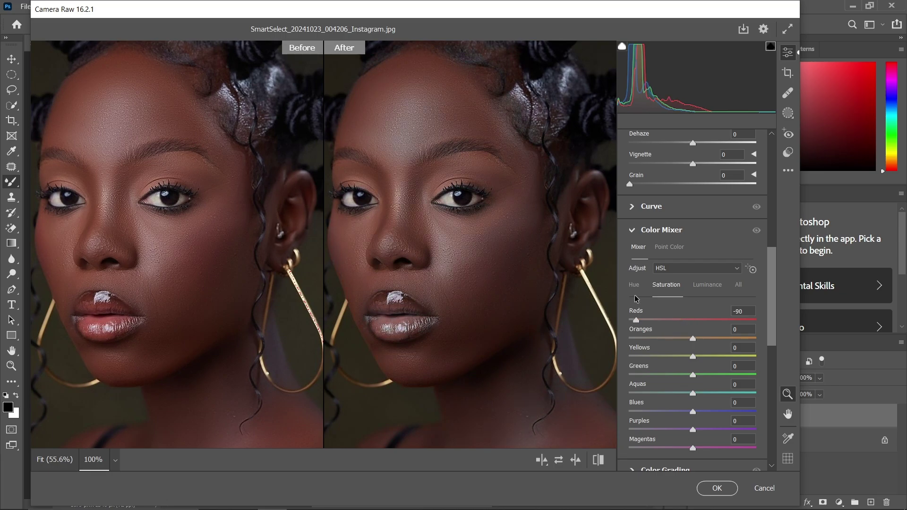
drag(636, 298, 670, 317)
Try a lower Yellows saturation in the Color Mixer and reset it to 0.
scroll(724, 266, down, 5)
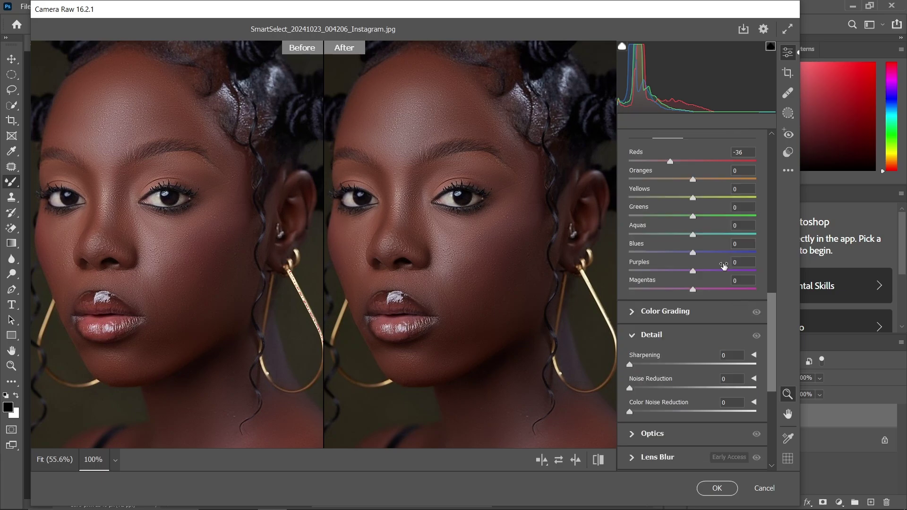
drag(692, 198, 686, 198)
drag(686, 198, 692, 197)
click(741, 189)
text(0)
Apply the Camera Raw adjustments to the duplicated layer and compare the portrait with that layer hidden and shown.
click(597, 460)
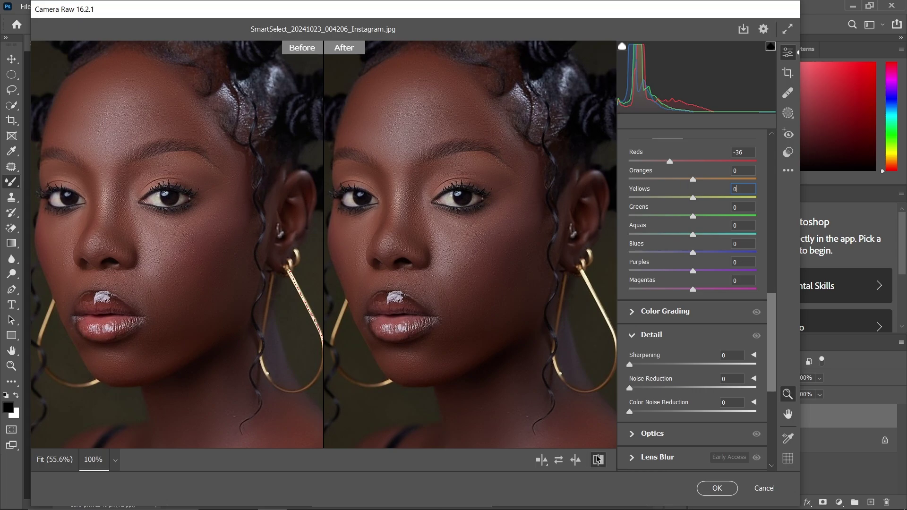
click(724, 483)
key(ctrl+plus)
key(ctrl+plus)
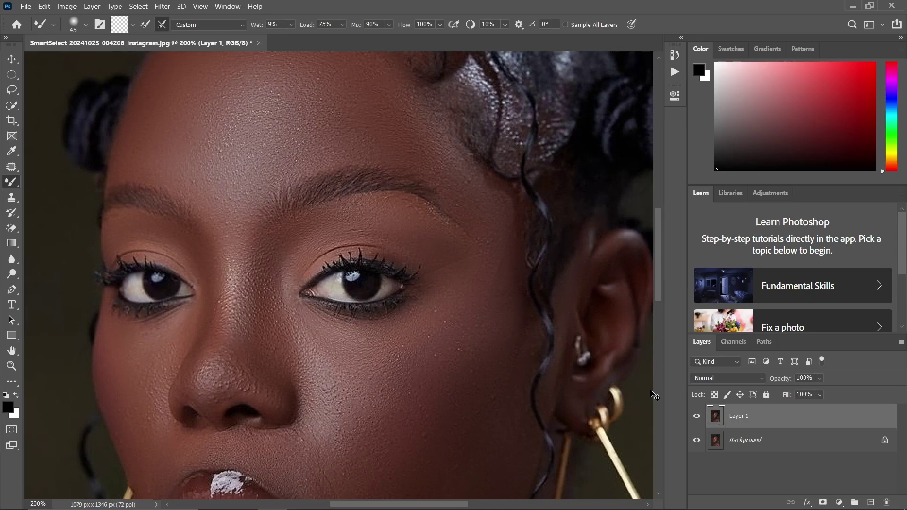
key(ctrl+minus)
key(ctrl+minus)
click(695, 416)
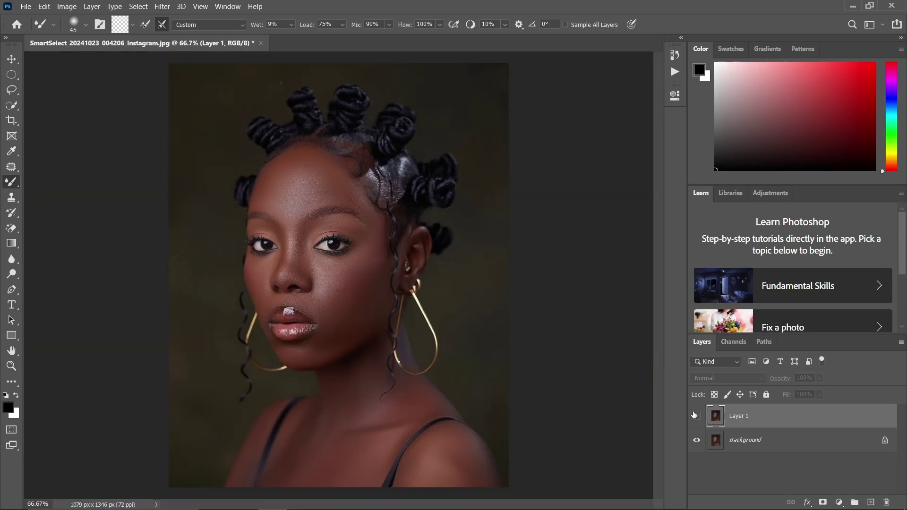
click(696, 415)
Examine the retouched skin texture and tone on the face up close and at 100% view.
key(ctrl+plus)
key(ctrl+plus)
key(ctrl+plus)
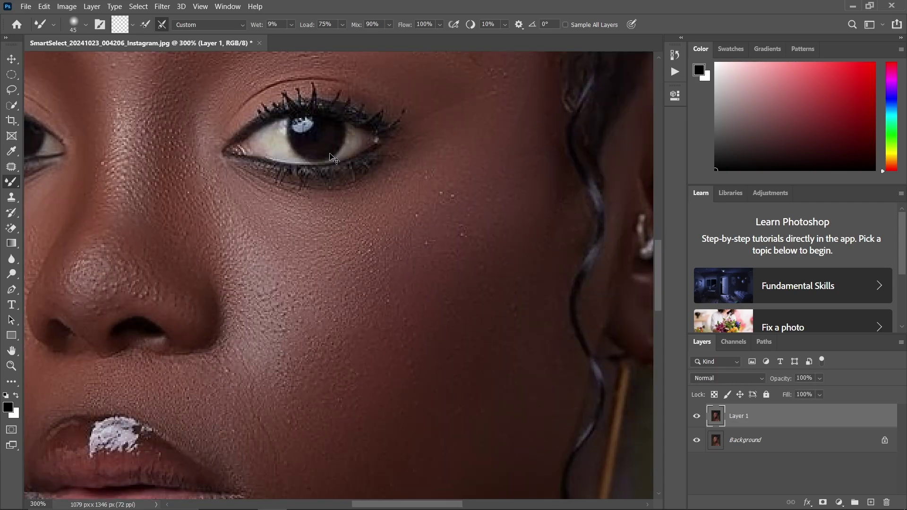
key(ctrl+minus)
key(ctrl+minus)
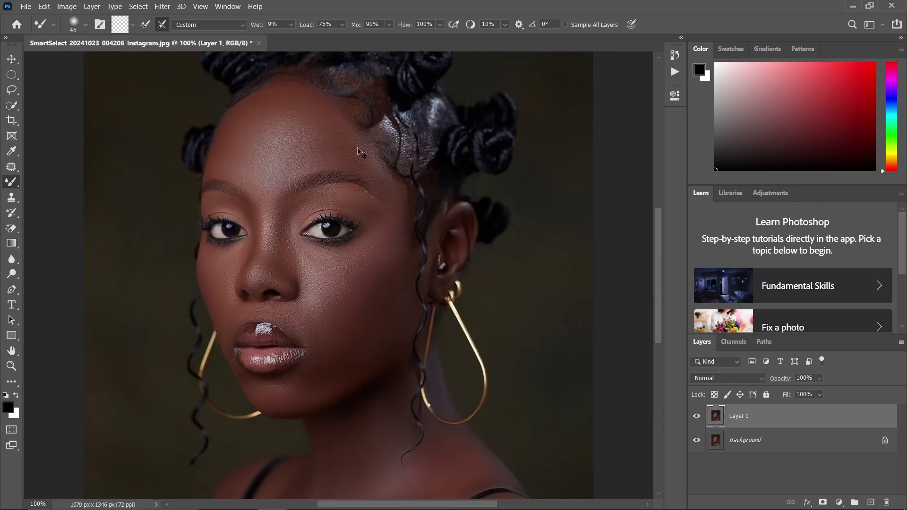
key(ctrl+plus)
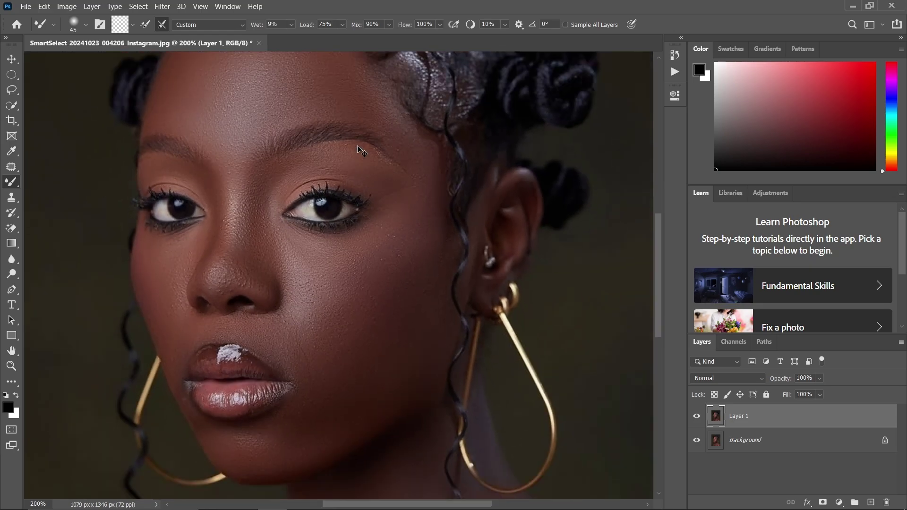
key(ctrl+minus)
key(ctrl+plus)
key(ctrl+minus)
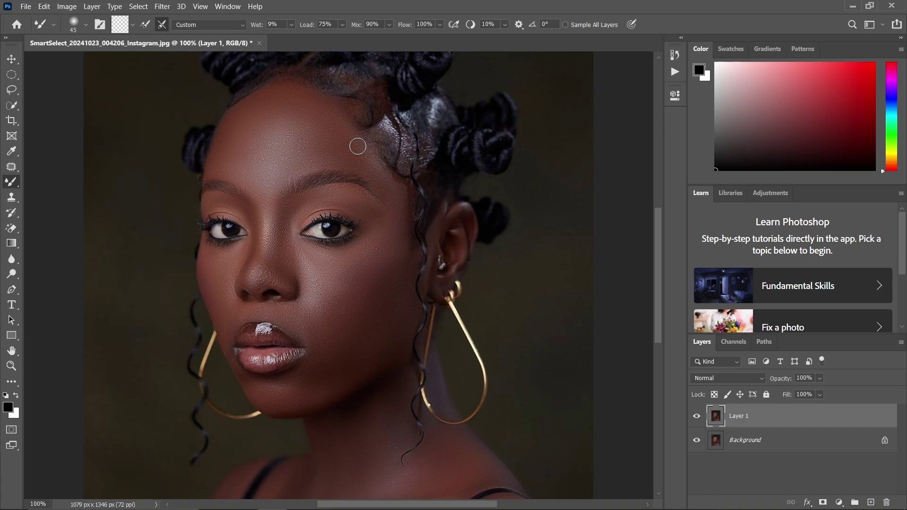
key(ctrl+plus)
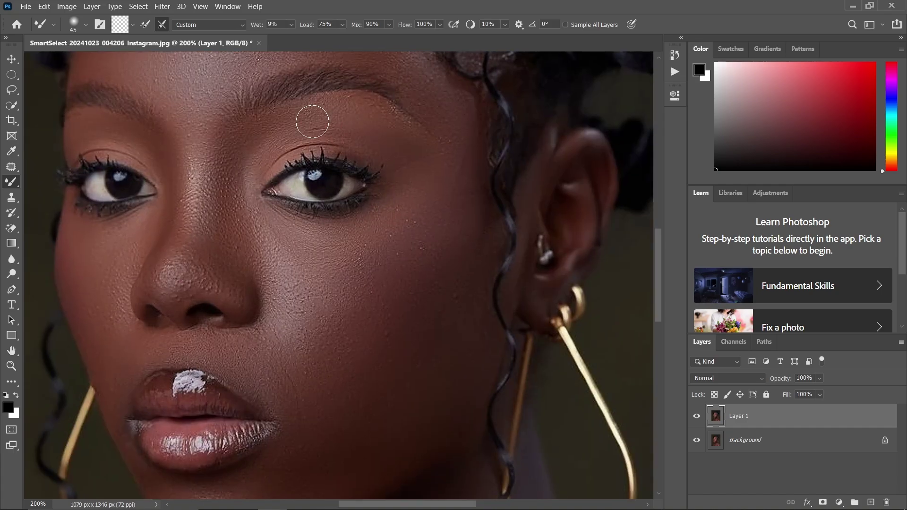
key(ctrl+minus)
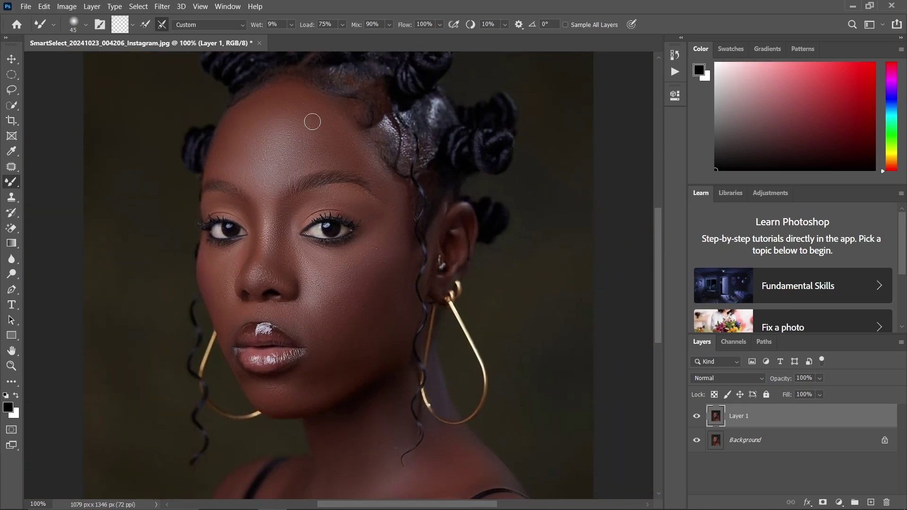